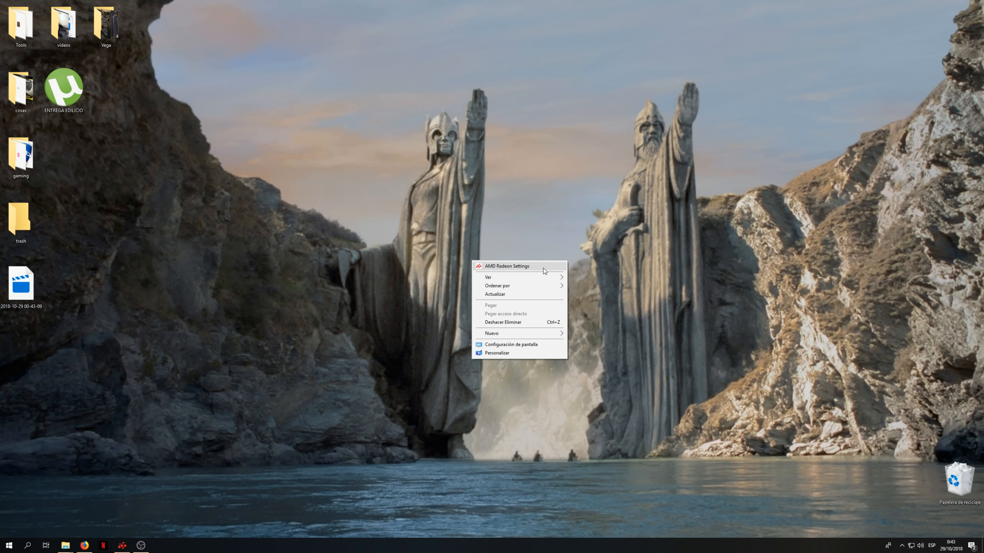
# Step: Open AMD Radeon Settings and view the display settings and the general ReLive settings
pyautogui.click(543, 267)
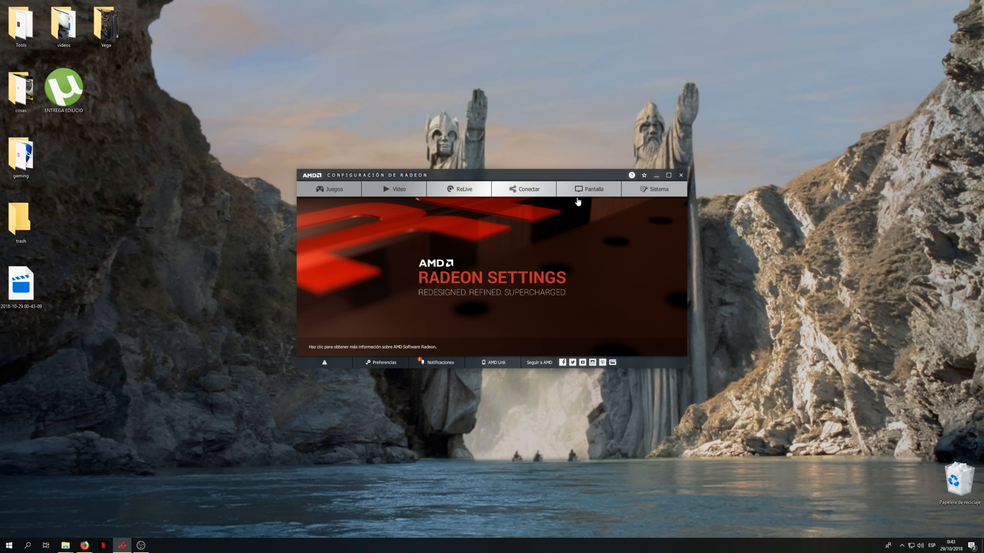
pyautogui.click(573, 190)
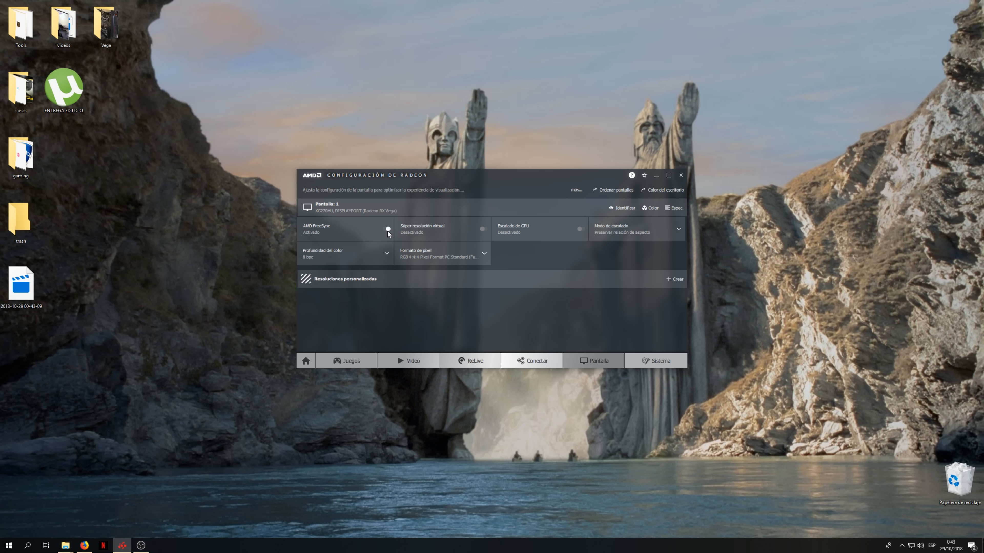
pyautogui.click(468, 361)
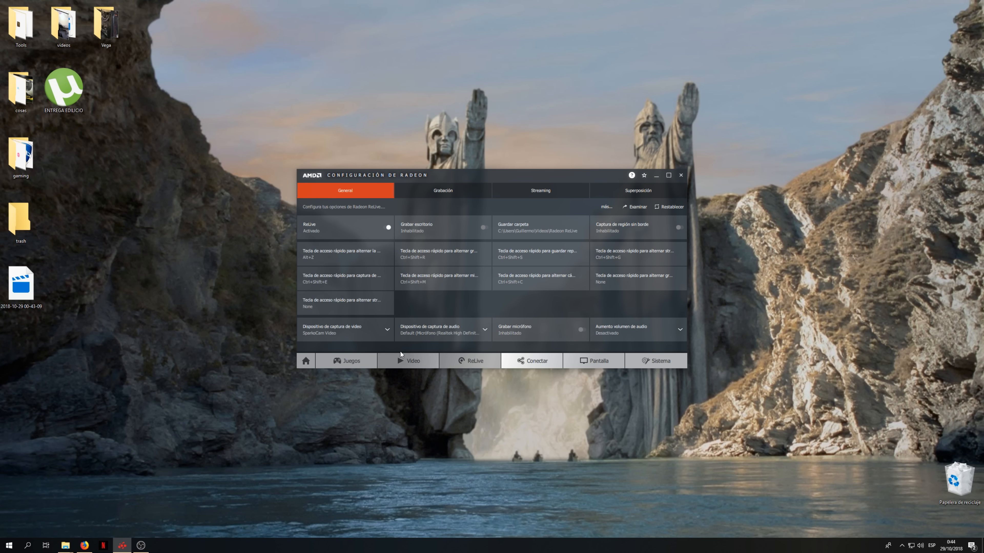
# Step: Open the global gaming settings, view performance monitoring and global graphics, and show global WattMan in a maximized window
pyautogui.click(343, 363)
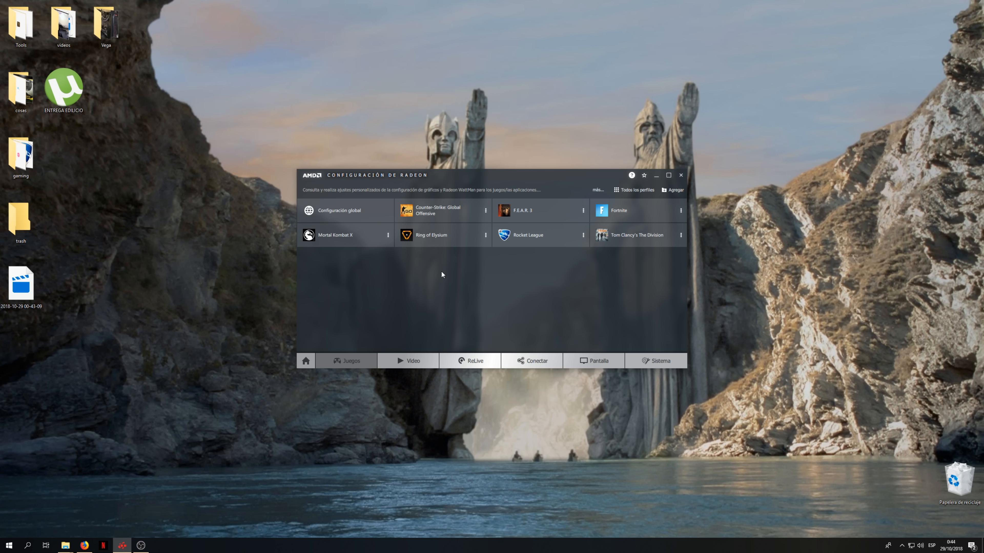
pyautogui.click(333, 213)
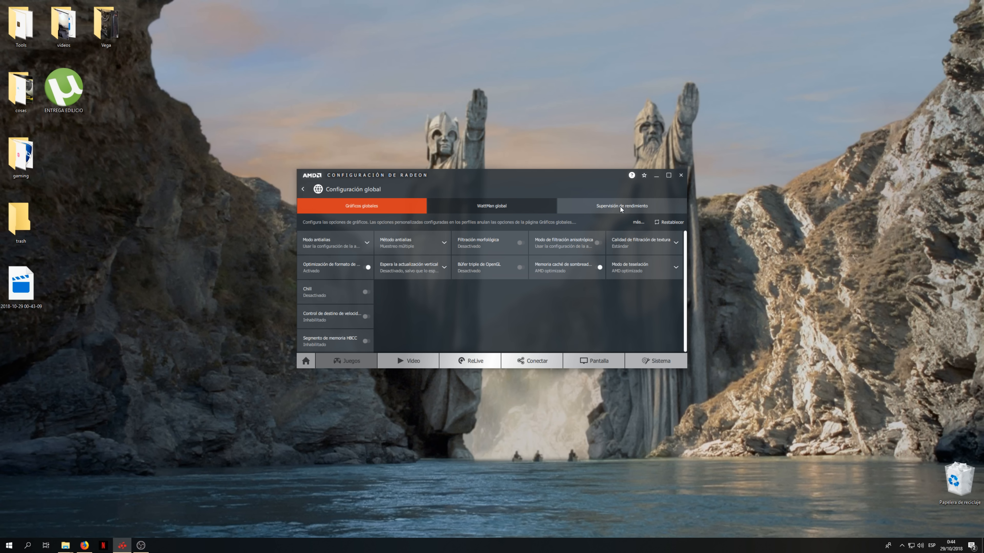
pyautogui.click(607, 210)
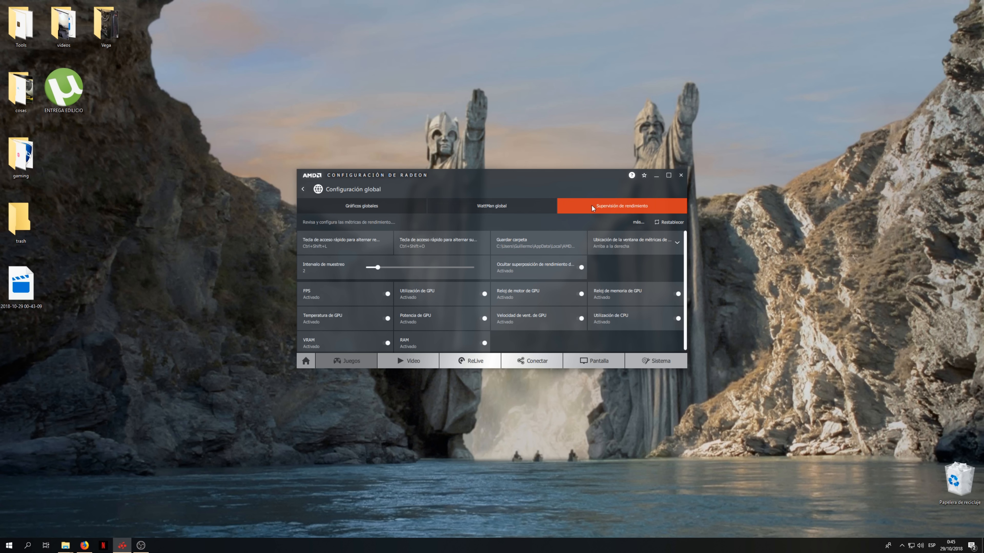
pyautogui.click(367, 207)
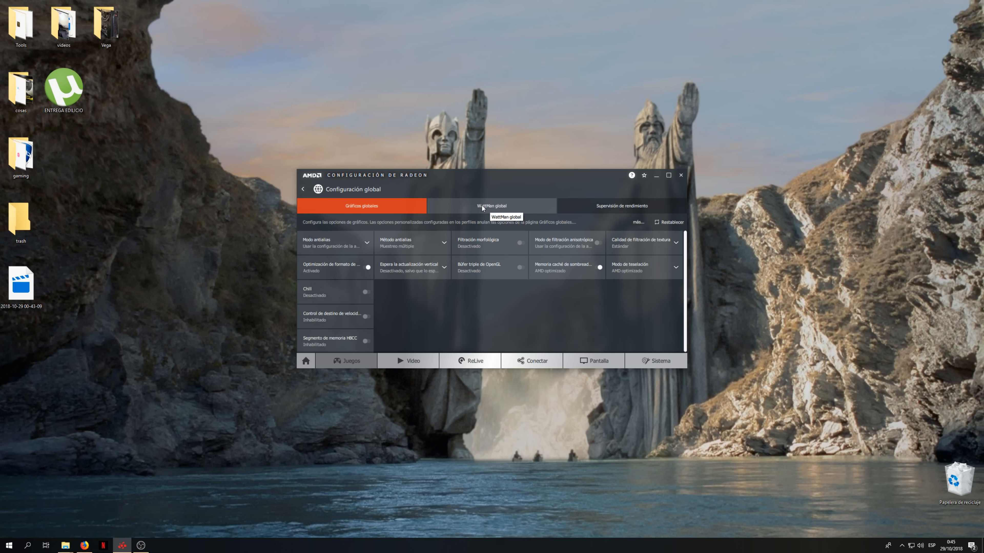
pyautogui.click(492, 210)
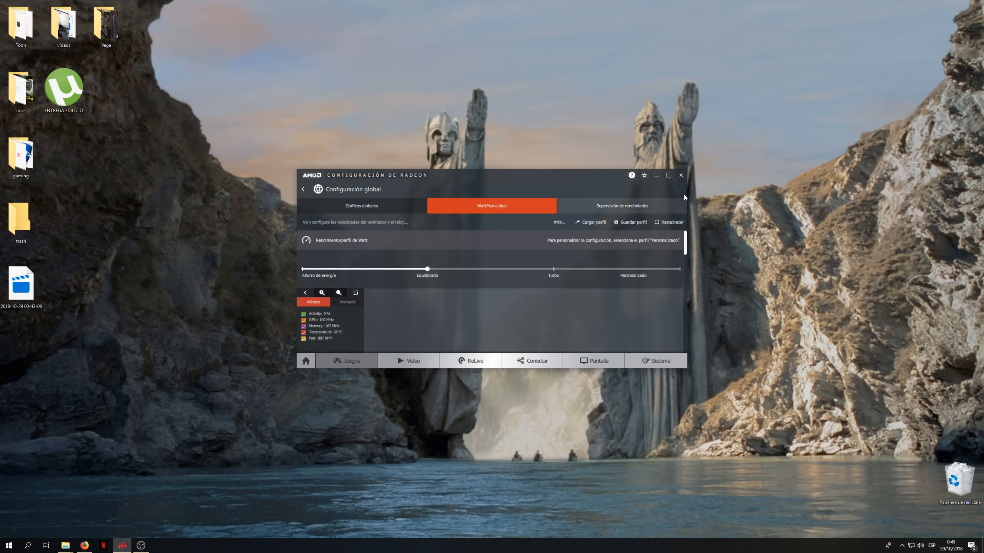
pyautogui.click(667, 177)
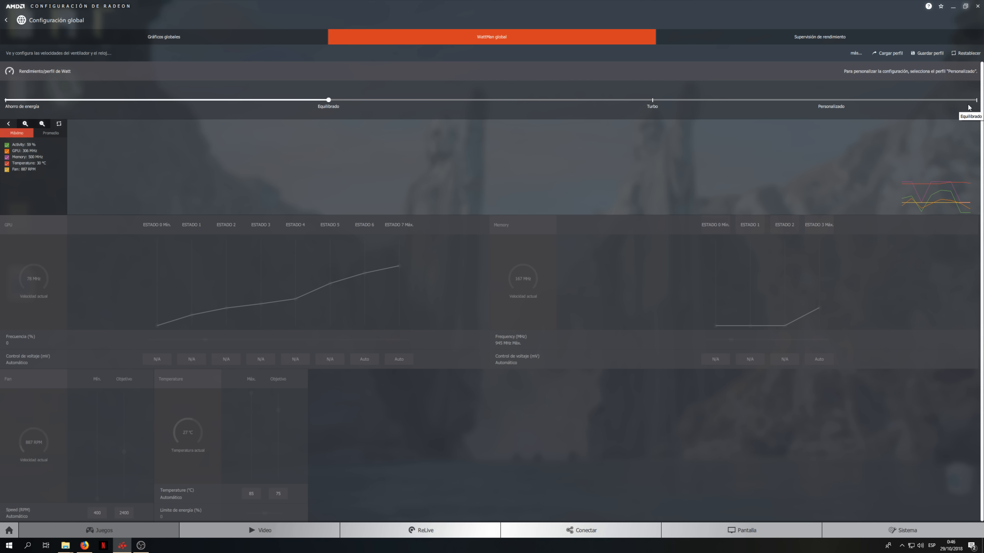
# Step: Try the power saving, balanced and turbo WattMan profiles in turn
pyautogui.click(4, 100)
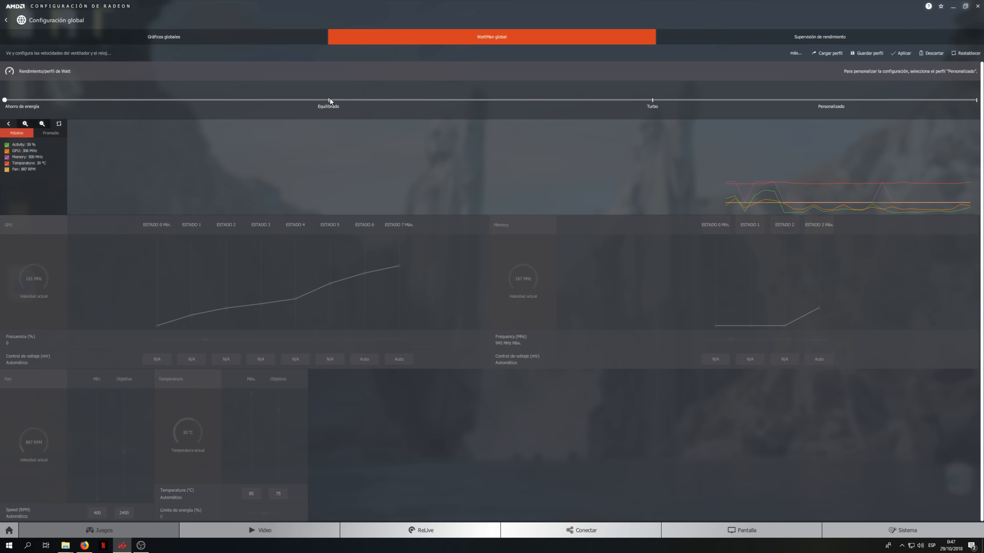
pyautogui.click(329, 101)
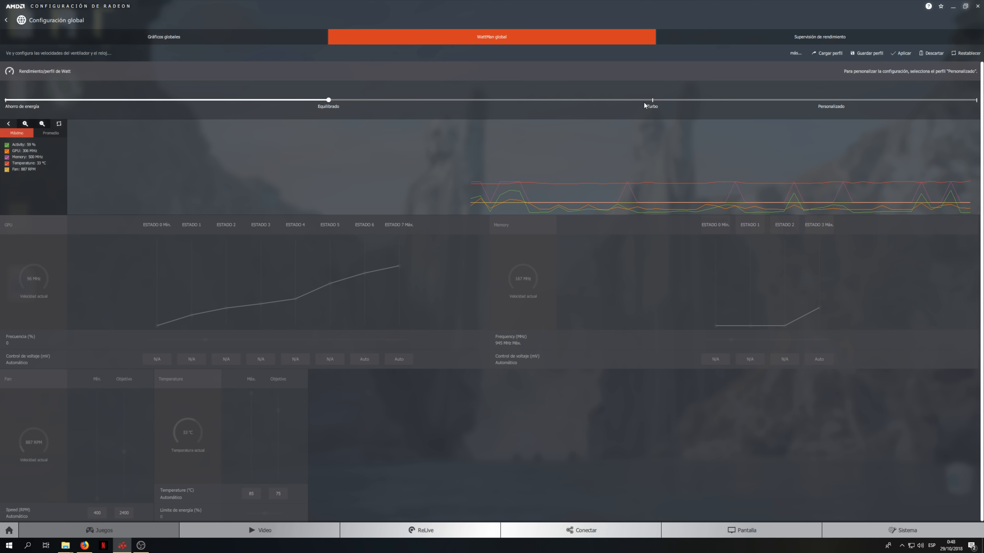
pyautogui.click(654, 101)
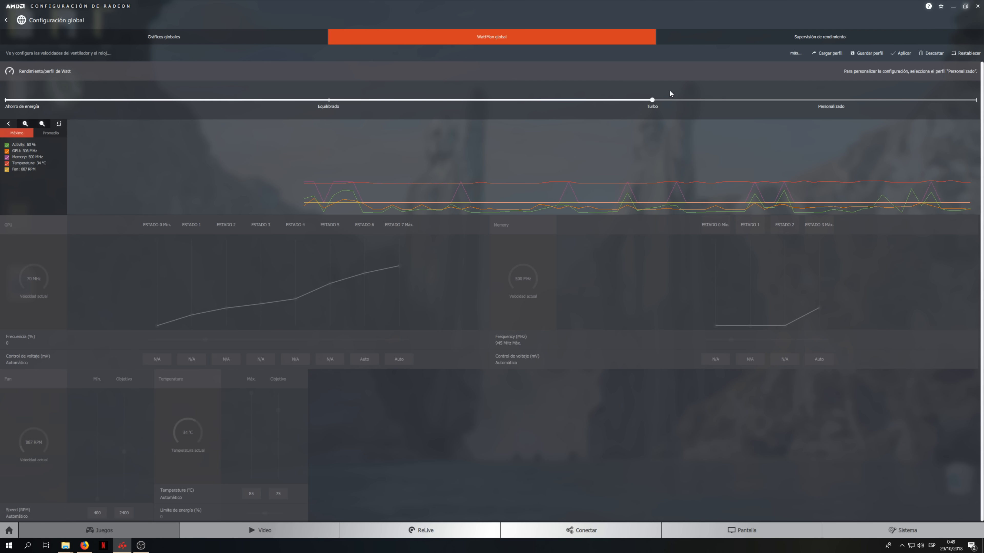
pyautogui.click(328, 101)
pyautogui.click(644, 102)
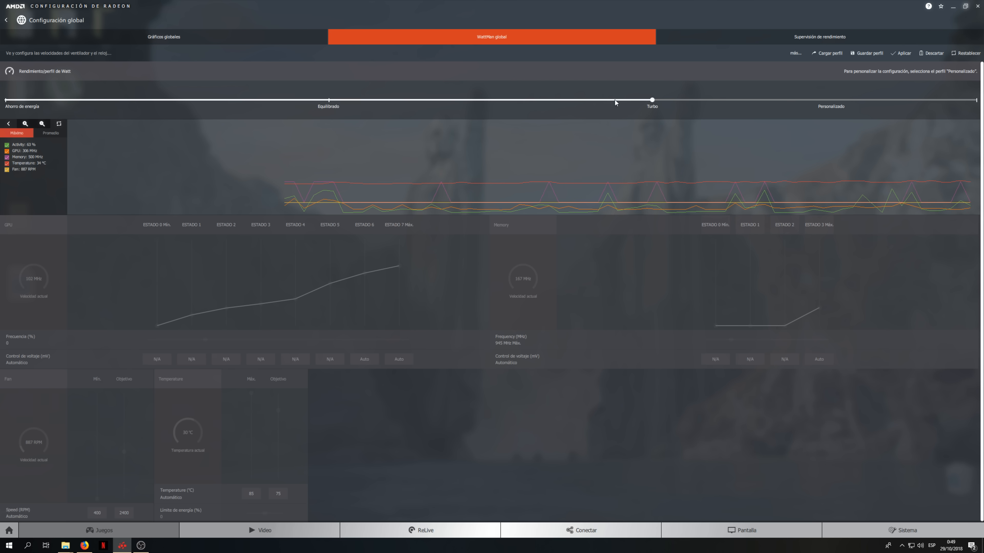
pyautogui.click(328, 102)
pyautogui.click(7, 104)
pyautogui.click(322, 108)
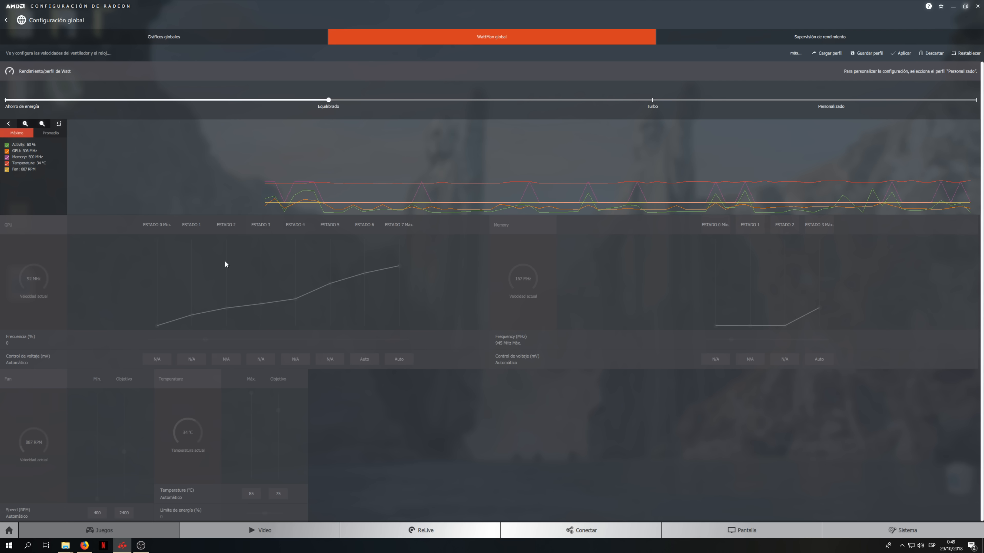
pyautogui.click(652, 102)
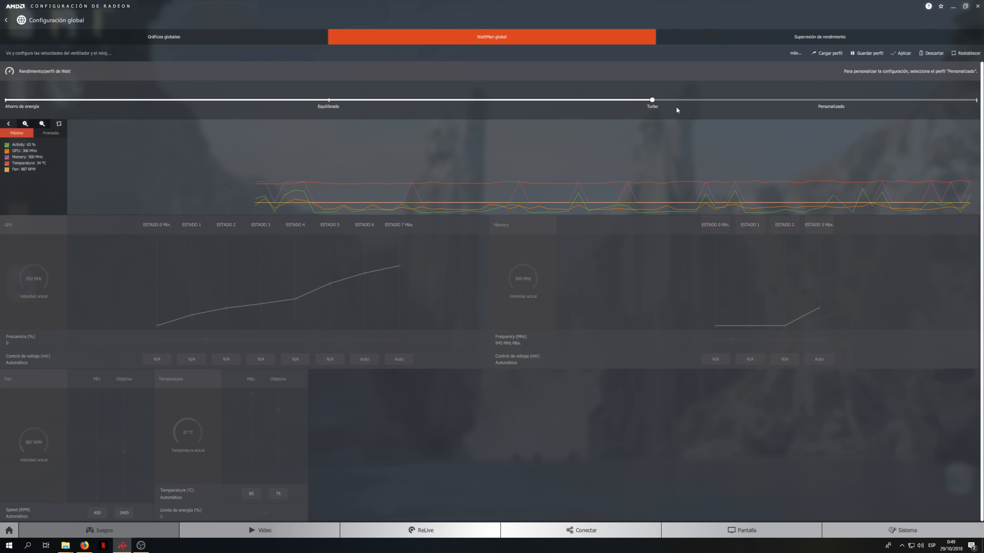
# Step: Choose the custom WattMan profile and enable per-state frequencies plus manual voltage, fan speed and temperature control for the GPU and memory
pyautogui.click(933, 101)
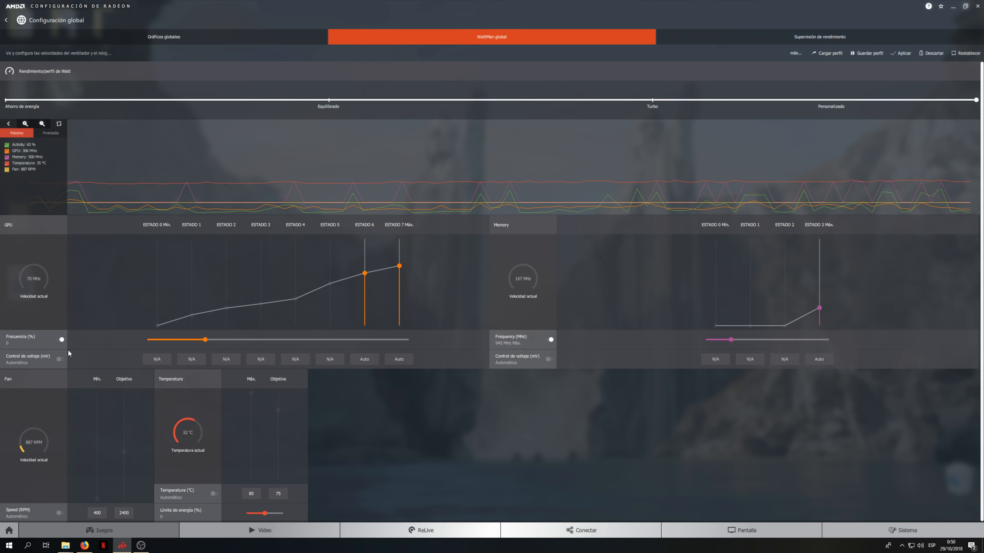
pyautogui.click(60, 339)
pyautogui.click(59, 359)
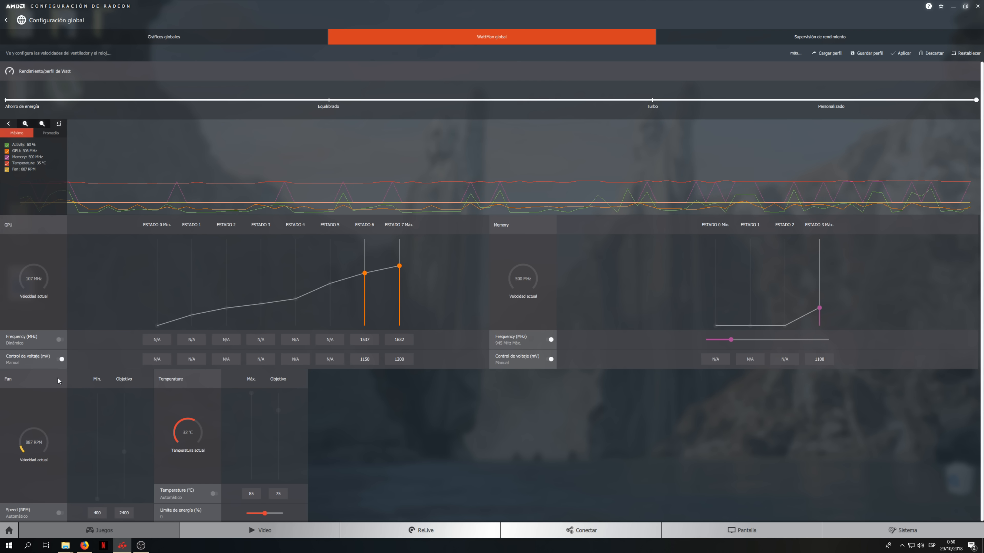
pyautogui.click(550, 339)
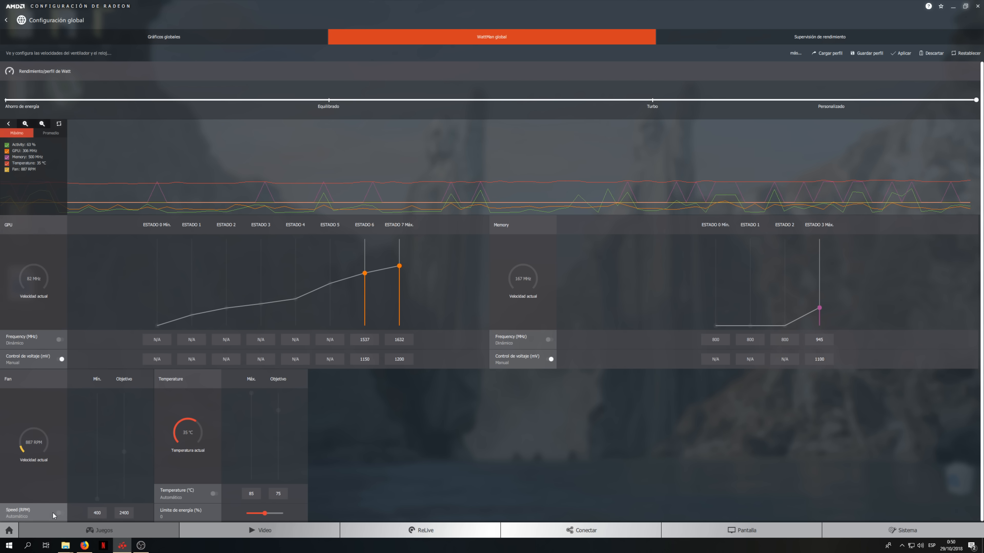
pyautogui.click(60, 513)
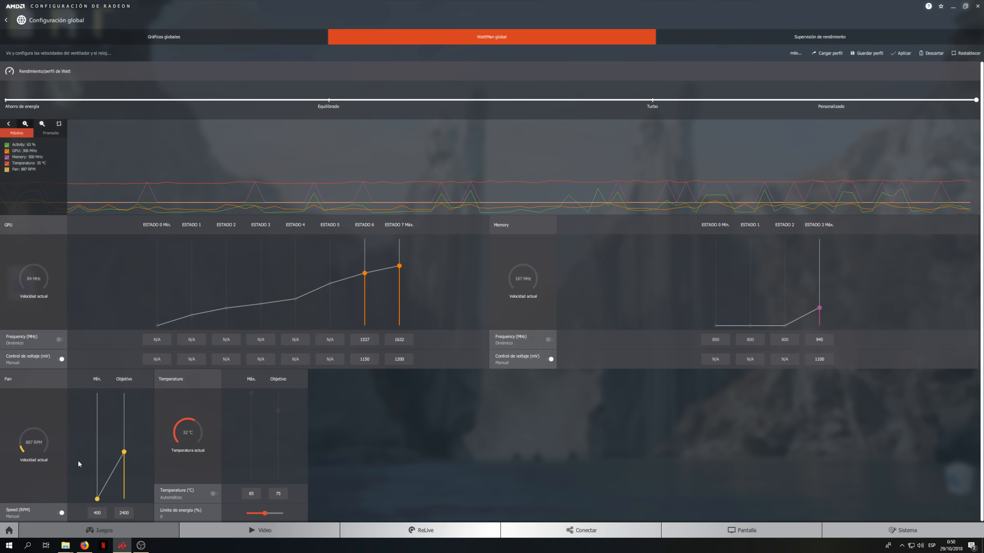
pyautogui.click(216, 494)
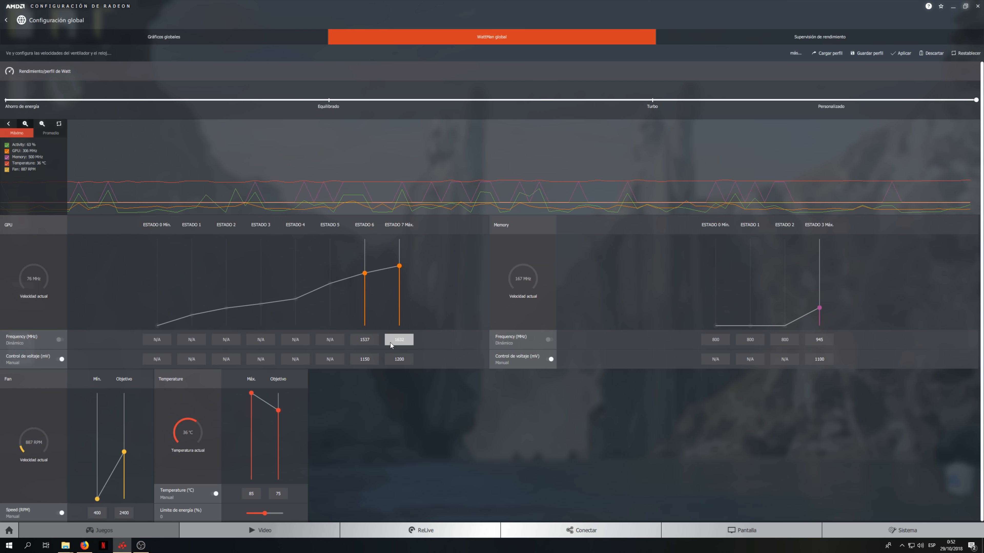
# Step: Set the GPU frequency to 1702 MHz for state 7 and 1572 MHz for state 6
pyautogui.click(398, 343)
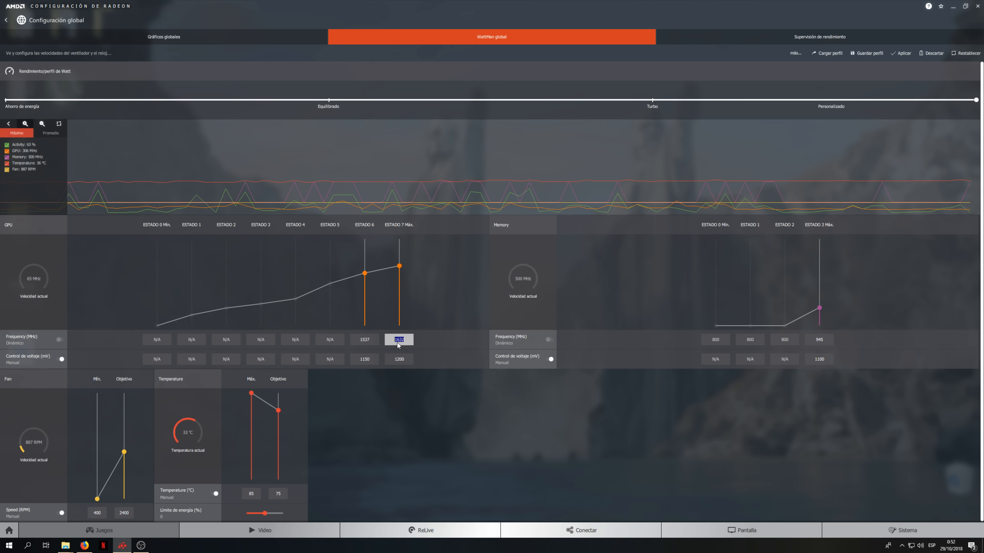
pyautogui.write('1702')
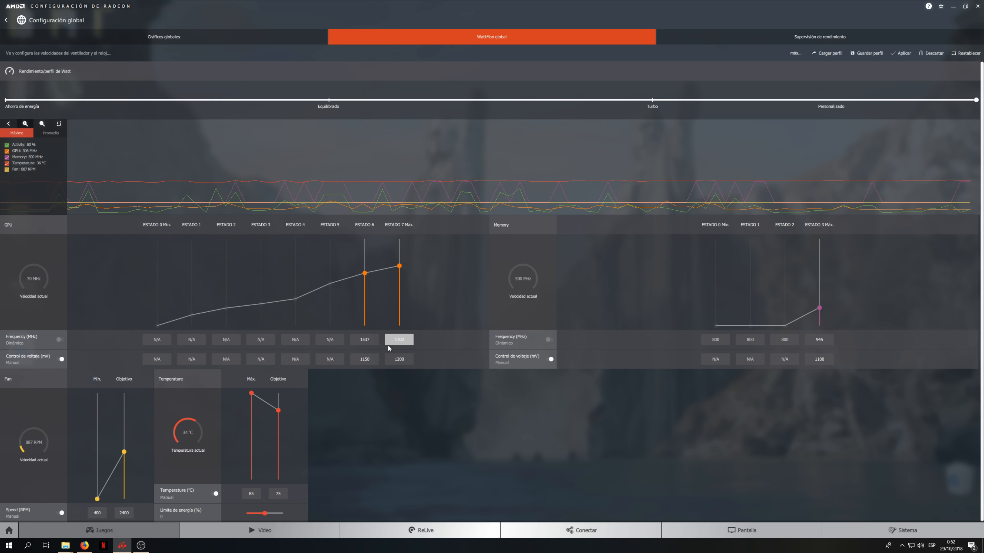
pyautogui.hotkey('shift', 'Tab')
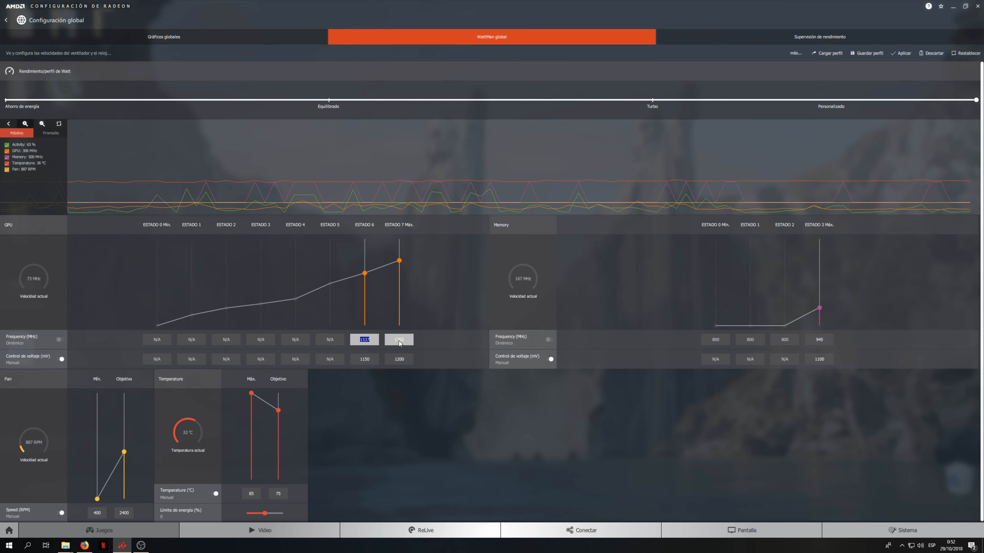
pyautogui.click(392, 344)
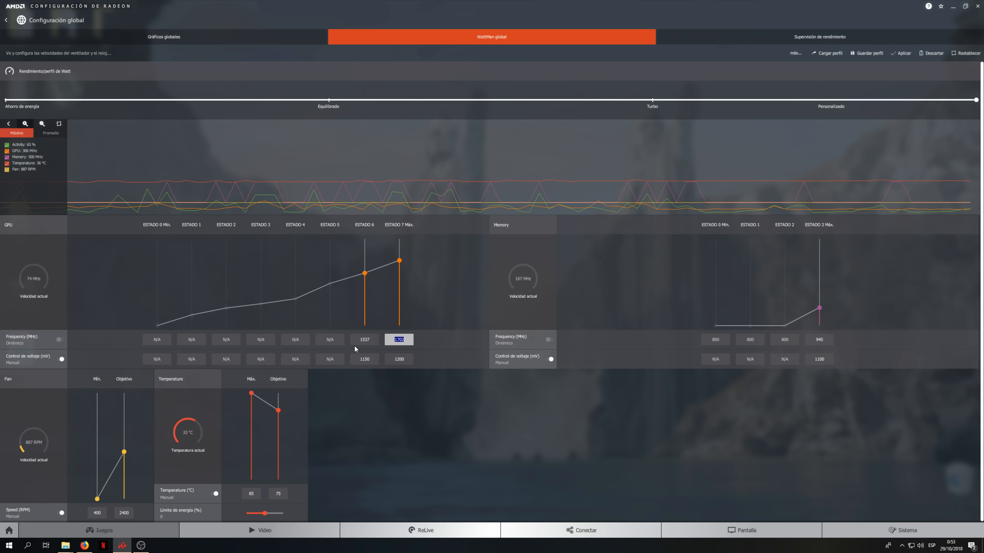
pyautogui.click(364, 340)
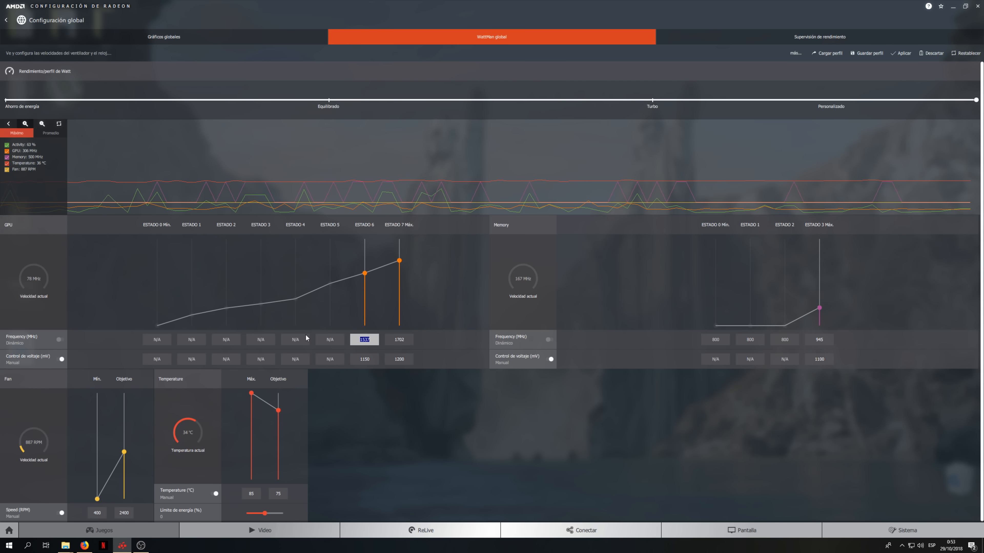
pyautogui.write('1570')
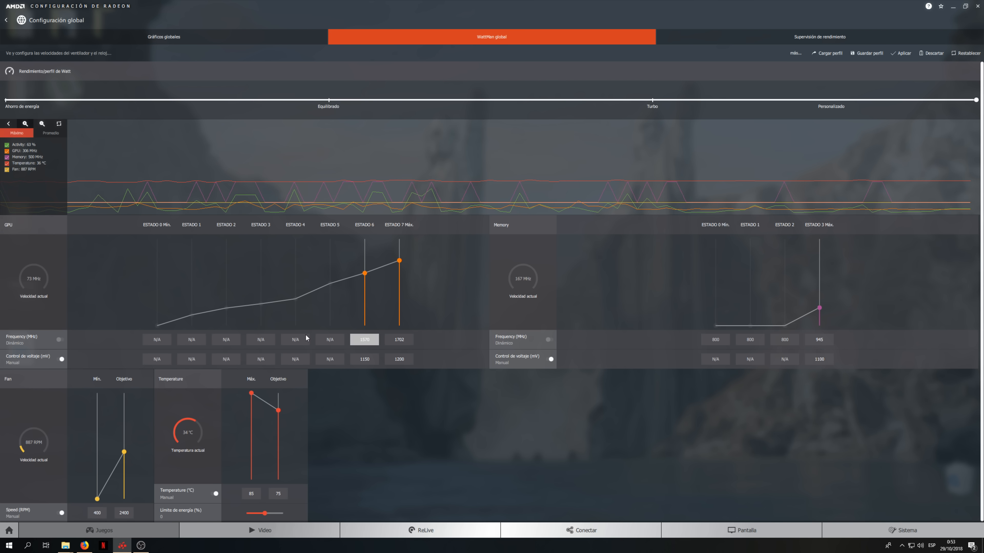
# Step: Set the GPU voltage to 1150 mV for state 7 and 1090 mV for state 6
pyautogui.doubleClick(370, 362)
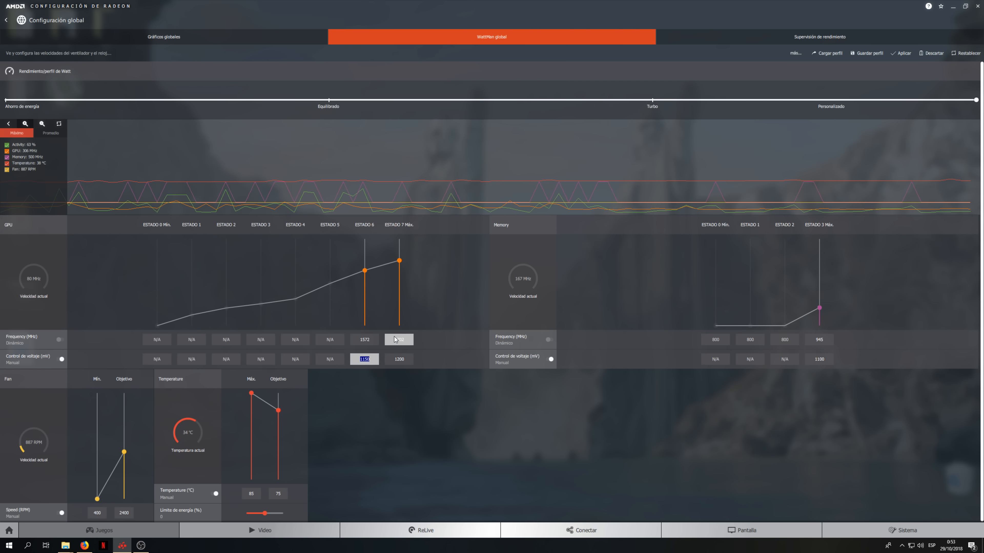
pyautogui.click(397, 364)
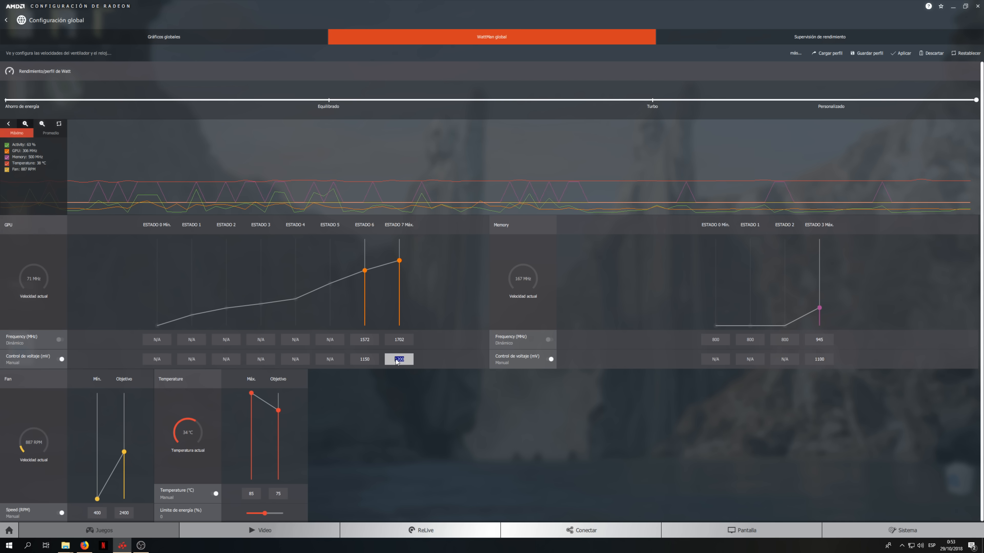
pyautogui.write('15')
pyautogui.click(371, 364)
pyautogui.click(406, 361)
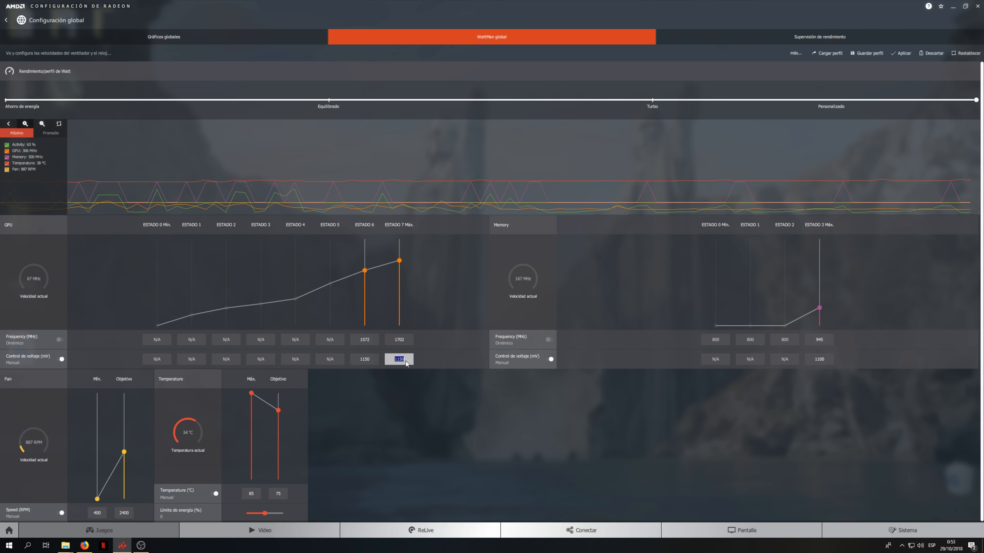
pyautogui.click(360, 362)
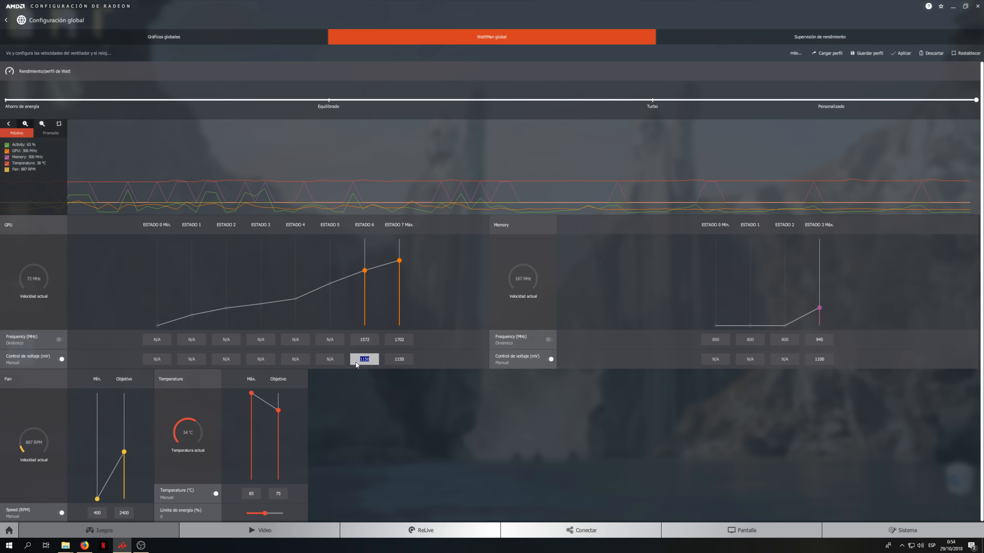
pyautogui.write('10')
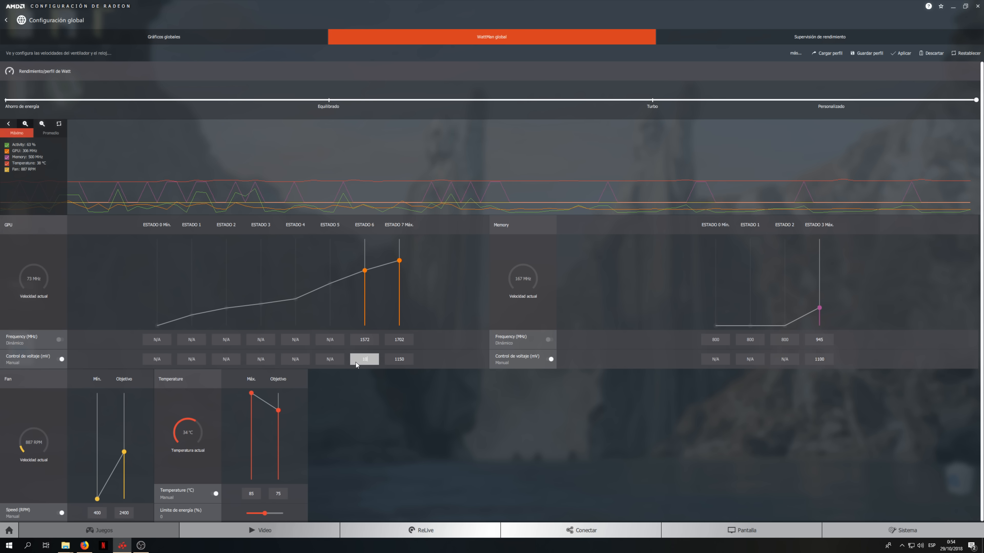
pyautogui.press('Tab')
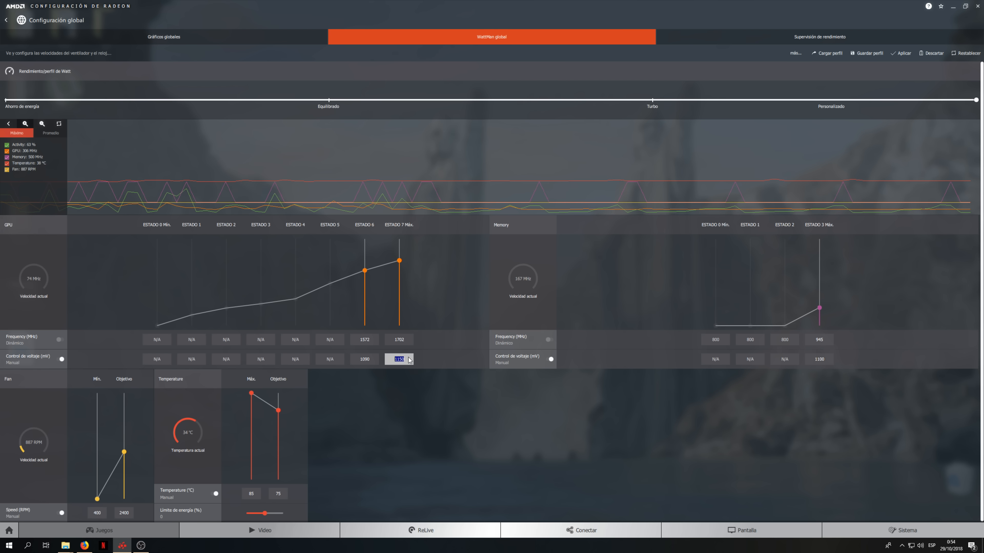
pyautogui.click(364, 339)
pyautogui.click(372, 361)
pyautogui.click(401, 362)
pyautogui.click(406, 342)
pyautogui.click(375, 341)
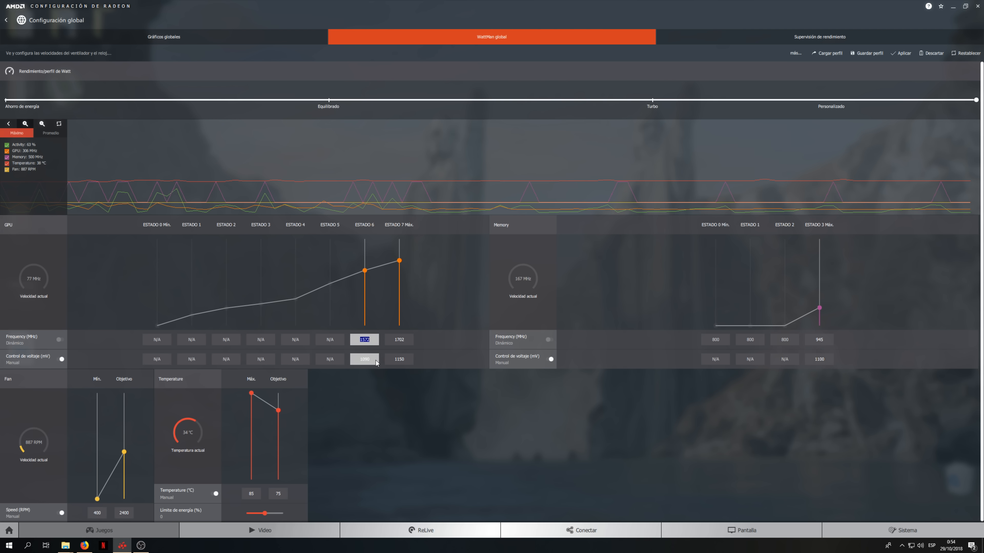
pyautogui.click(366, 359)
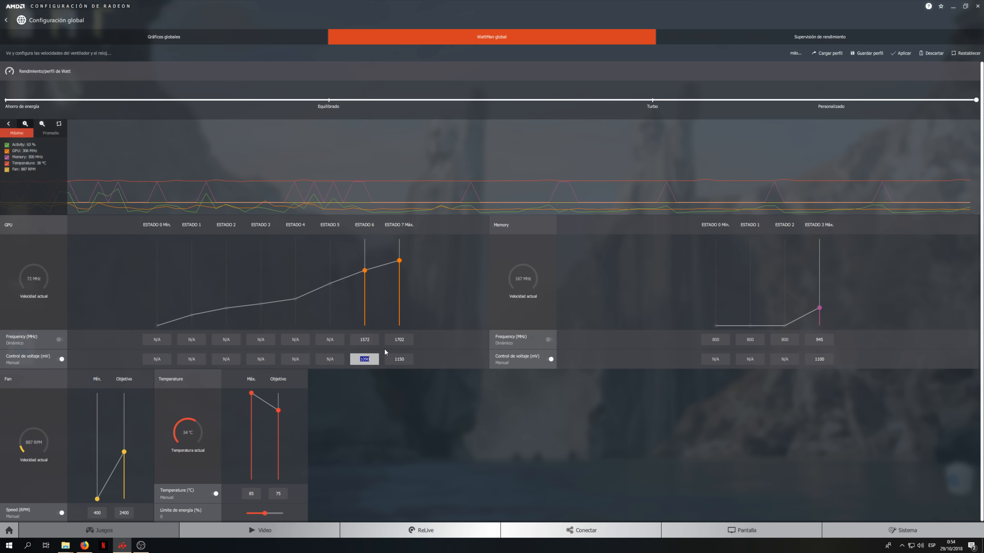
pyautogui.click(394, 343)
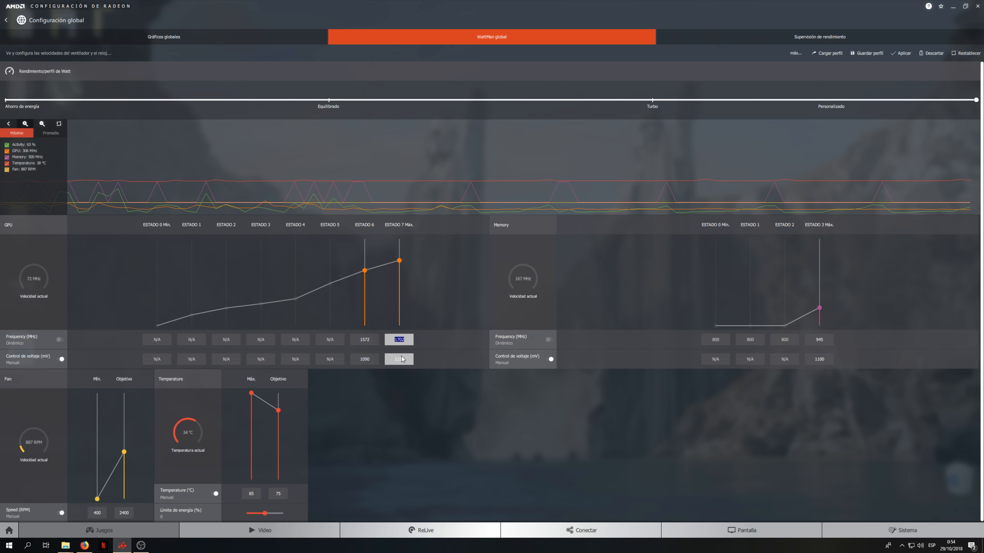
pyautogui.click(411, 359)
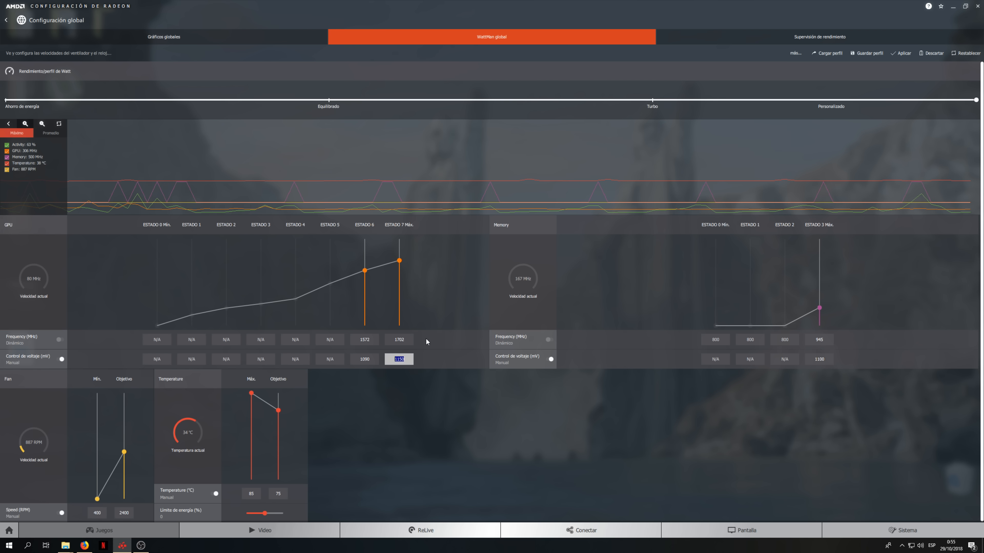
pyautogui.click(370, 363)
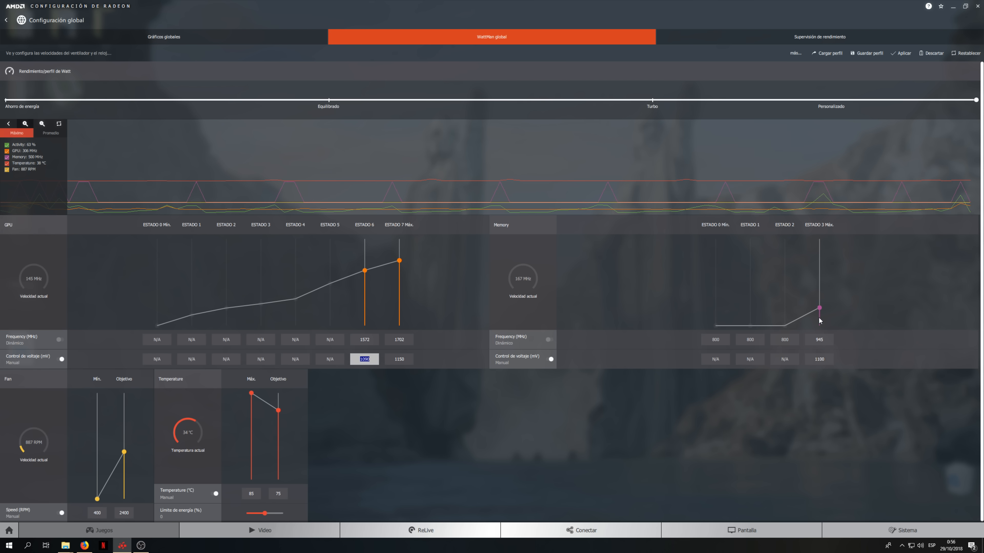
# Step: Set the memory's state 3 to a frequency of 1055 MHz and a voltage of 1050 mV
pyautogui.click(829, 340)
pyautogui.write('1')
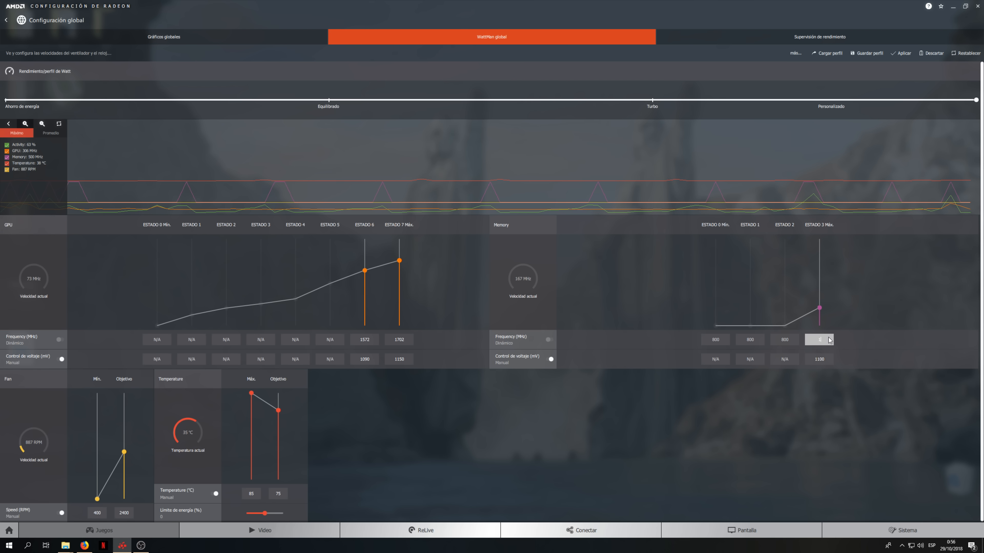
pyautogui.write('055')
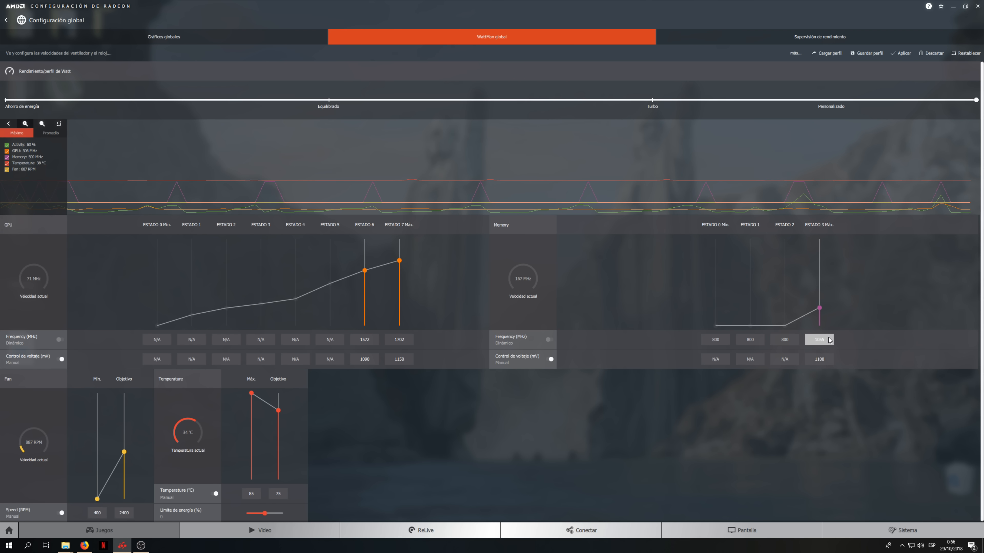
pyautogui.doubleClick(824, 340)
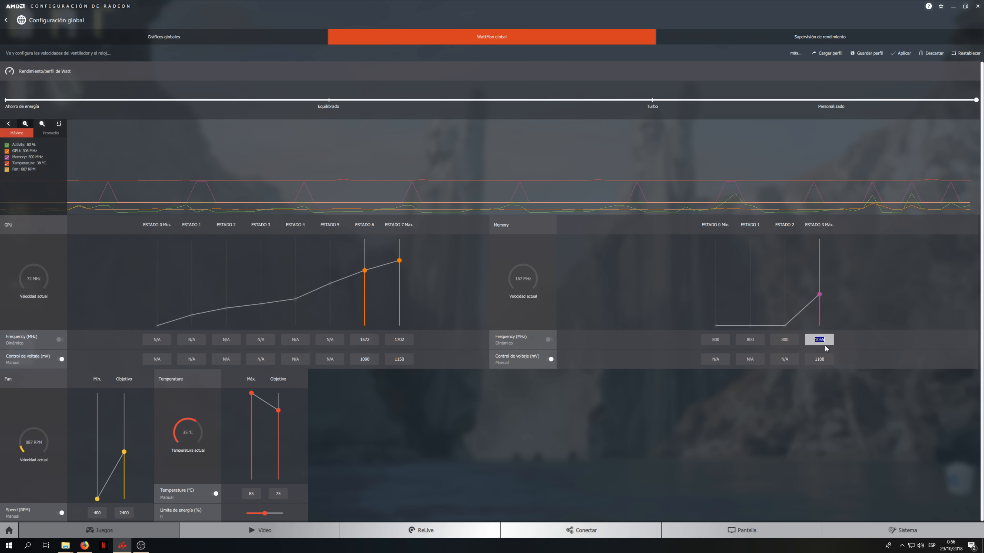
pyautogui.click(830, 356)
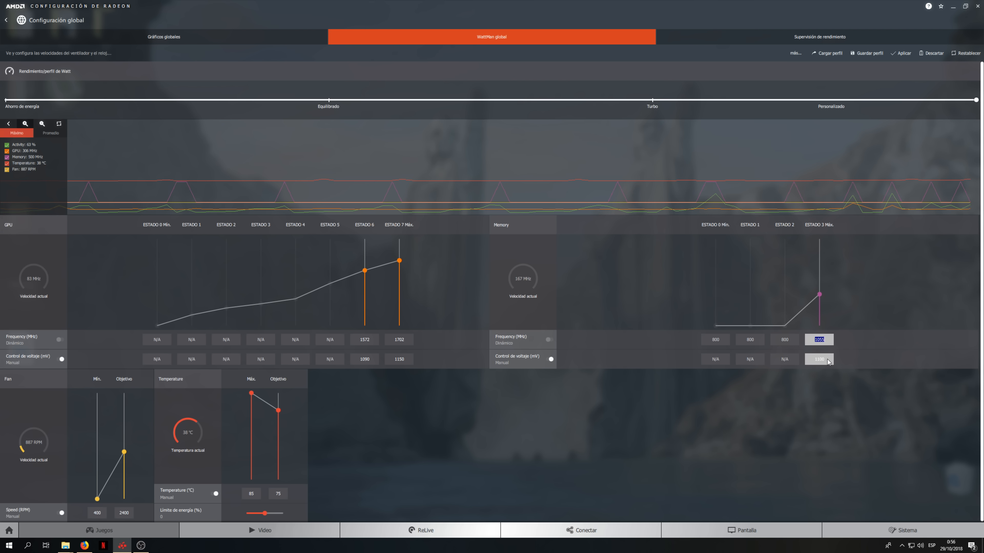
pyautogui.click(812, 362)
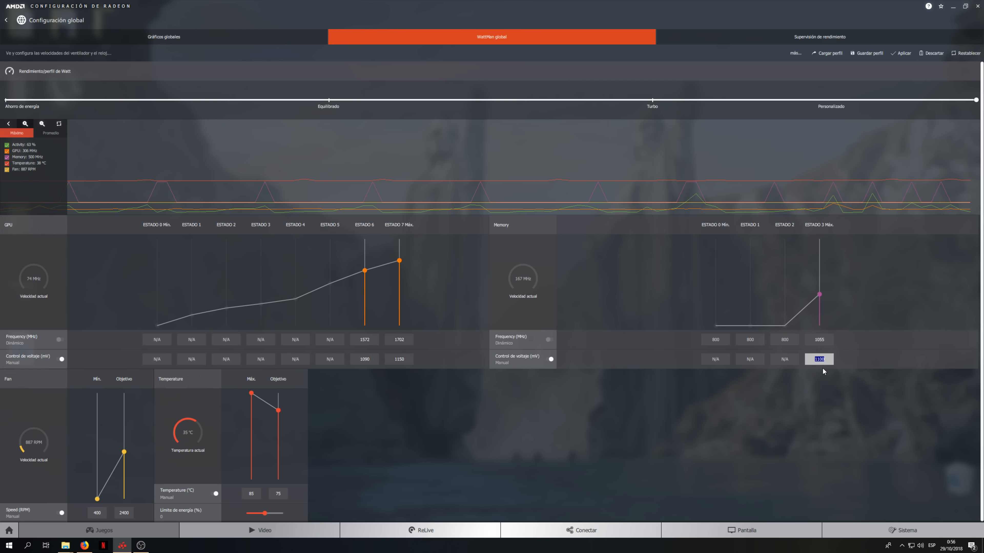
pyautogui.write('105')
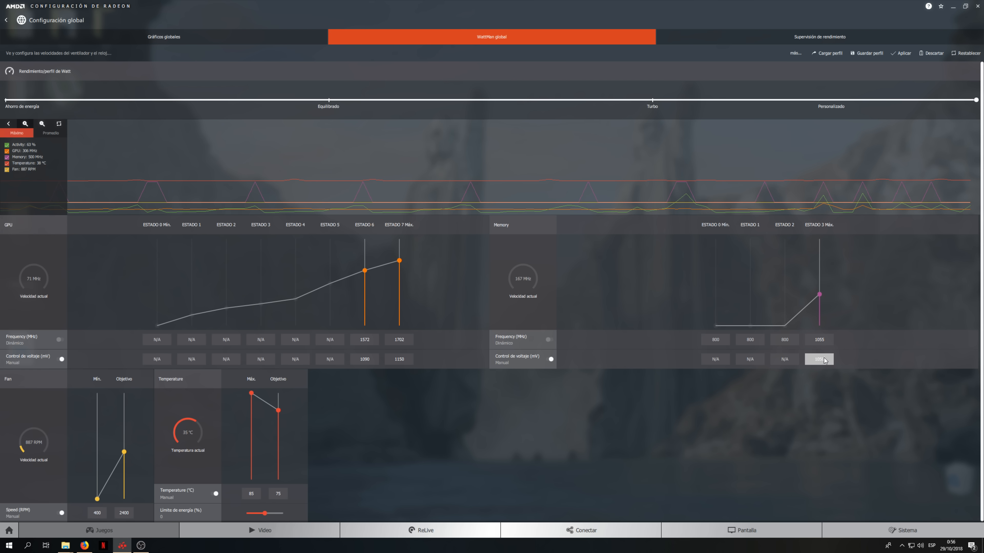
pyautogui.doubleClick(815, 360)
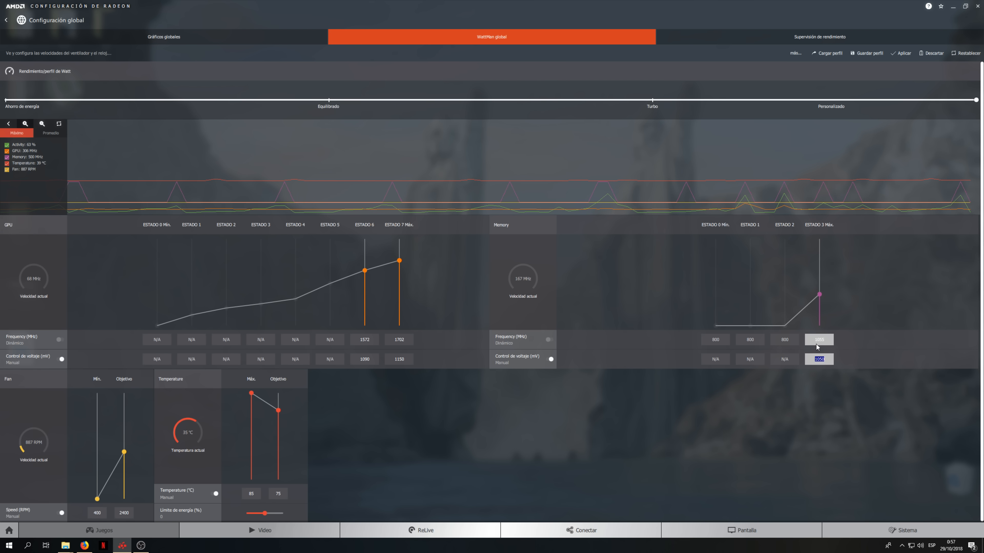
pyautogui.click(834, 342)
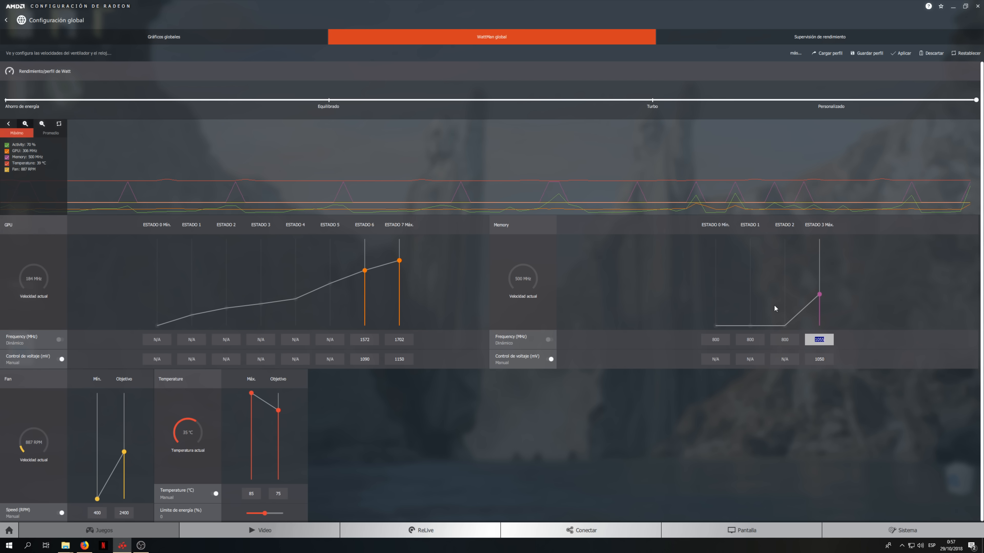
pyautogui.click(828, 360)
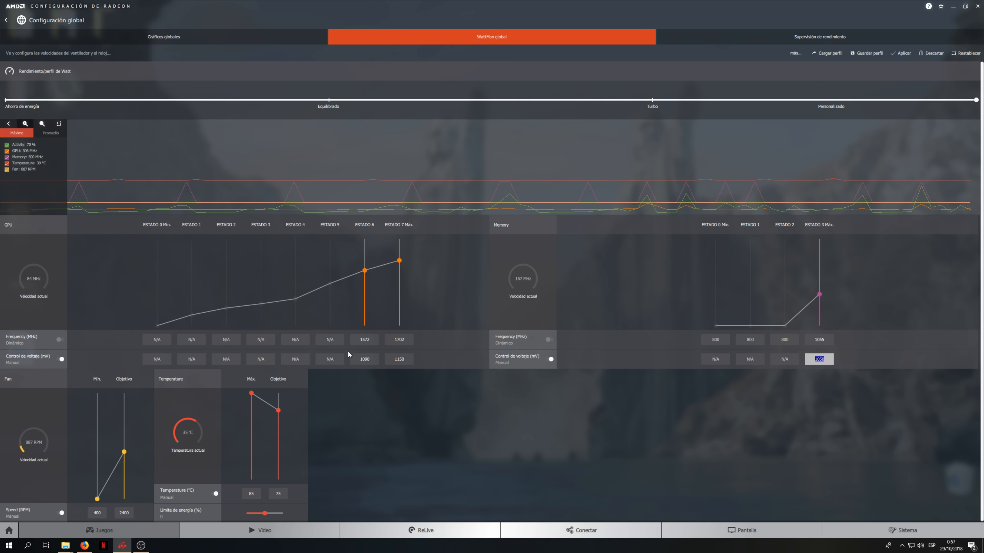
# Step: Set the fan speed to a minimum of 2400 RPM and a target of 3400 RPM
pyautogui.click(100, 513)
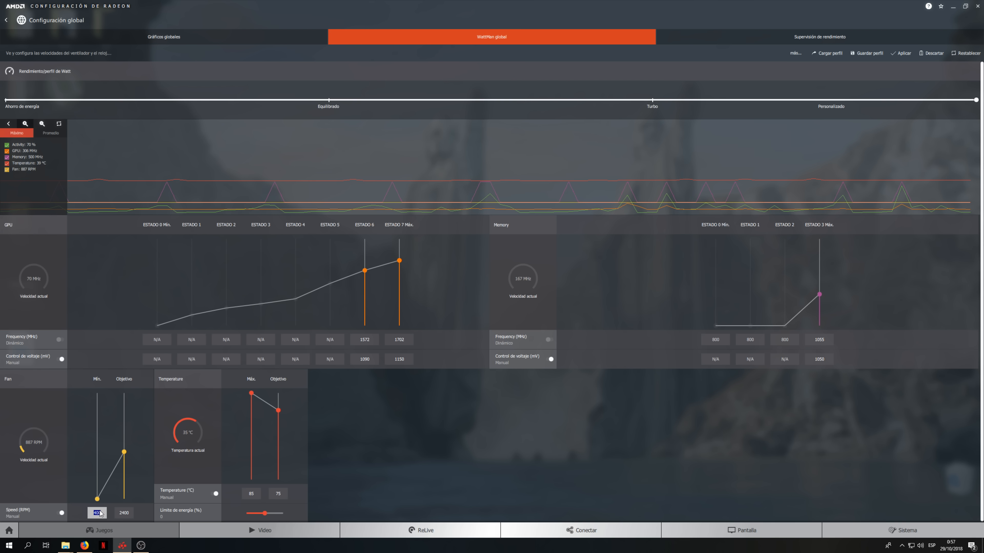
pyautogui.write('2400')
pyautogui.click(121, 514)
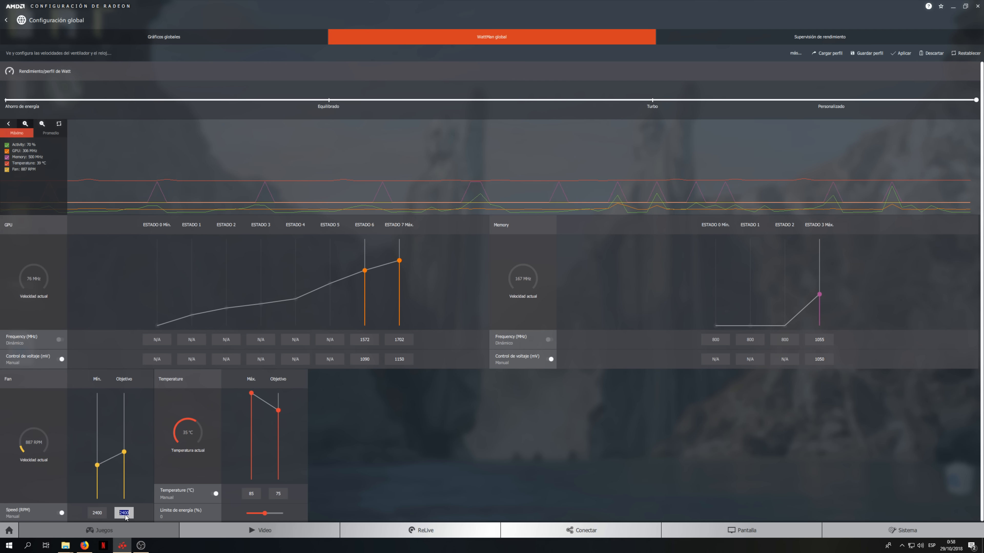
pyautogui.write('34')
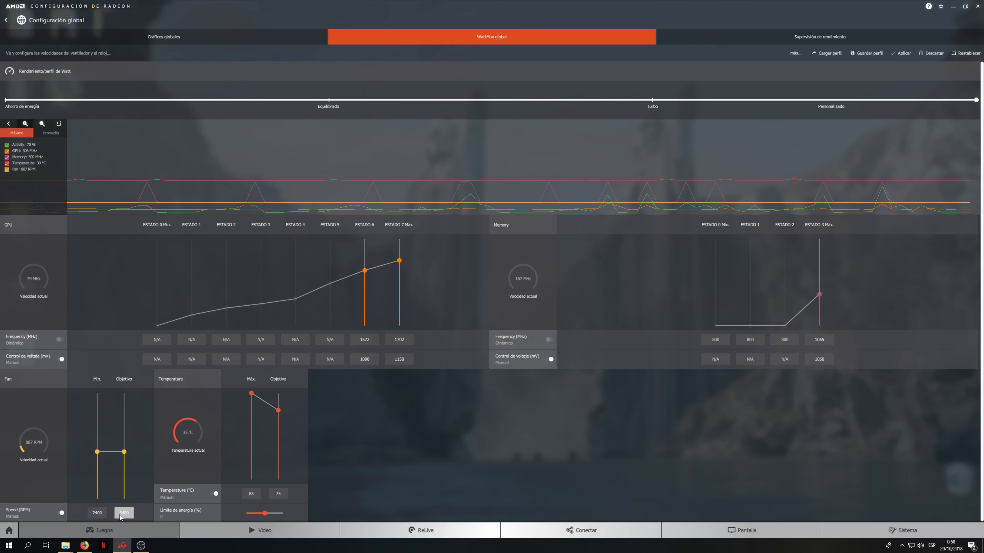
pyautogui.click(97, 516)
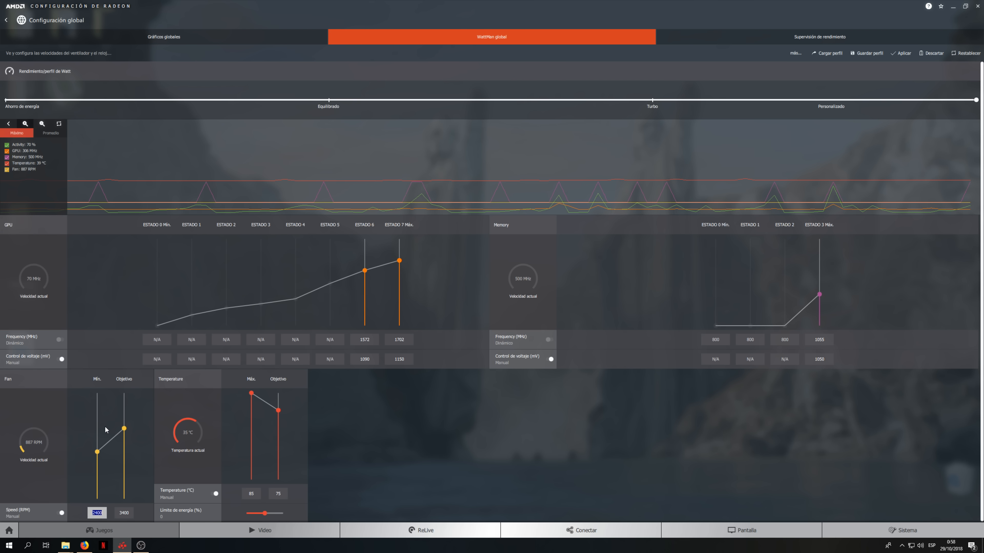
pyautogui.press('Tab')
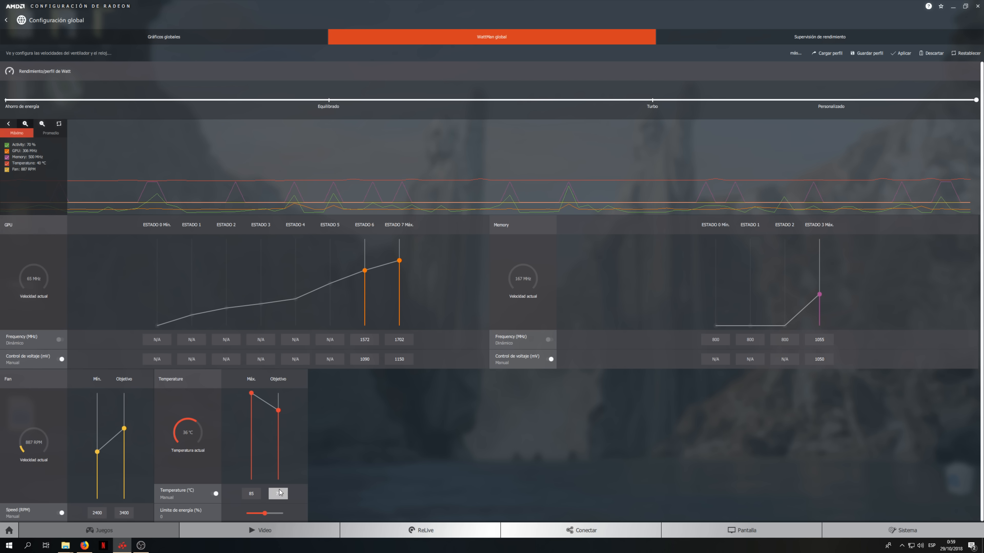
# Step: Lower the target temperature to 65 °C, raise the power limit to 50 %, and apply the custom profile
pyautogui.moveTo(280, 413); pyautogui.dragTo(279, 431)
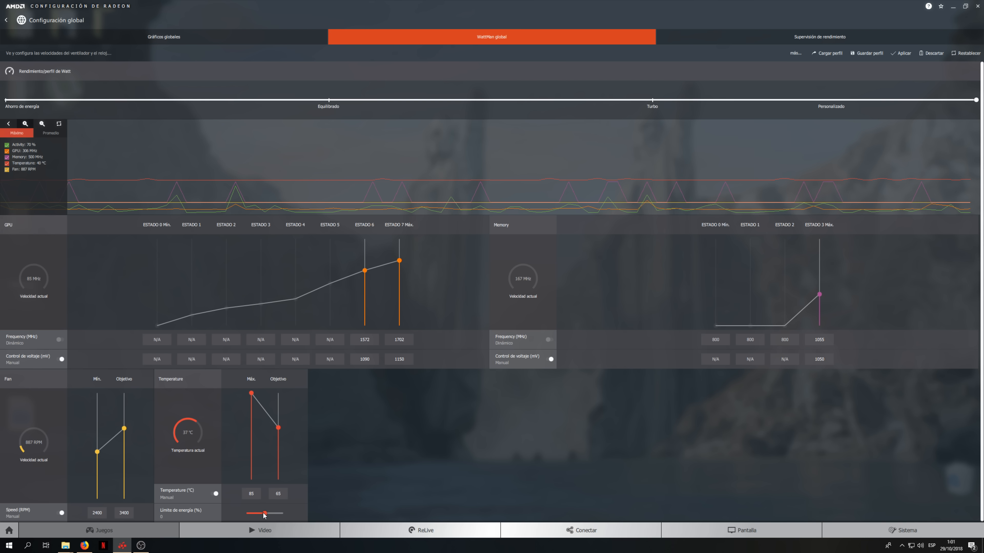
pyautogui.moveTo(265, 514); pyautogui.dragTo(293, 518)
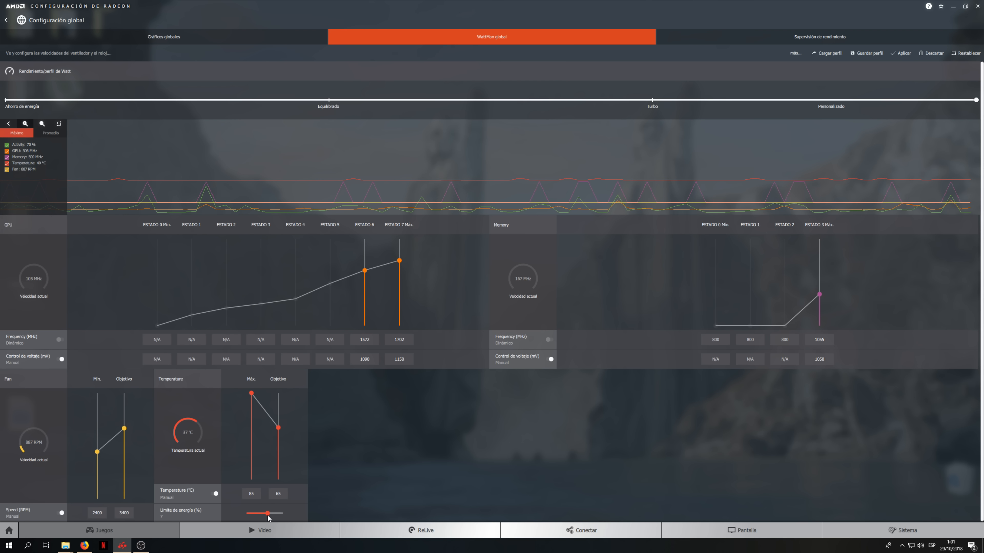
pyautogui.moveTo(267, 513); pyautogui.dragTo(265, 513)
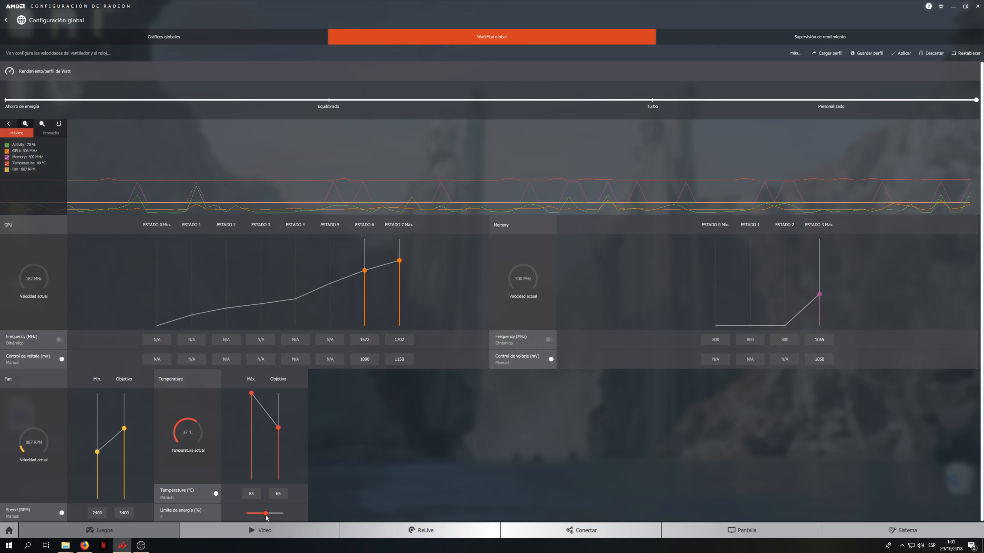
pyautogui.moveTo(308, 124)
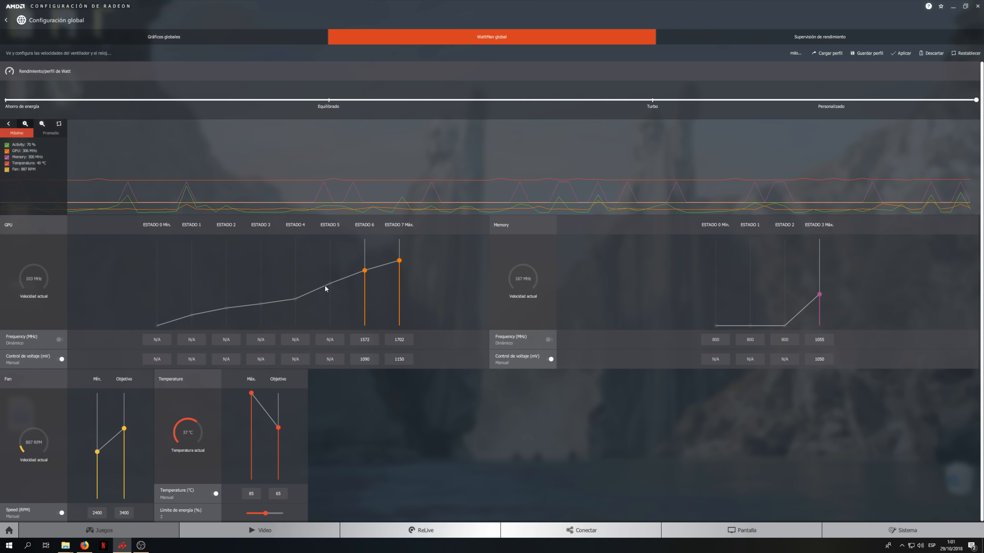
pyautogui.moveTo(267, 518); pyautogui.dragTo(274, 518)
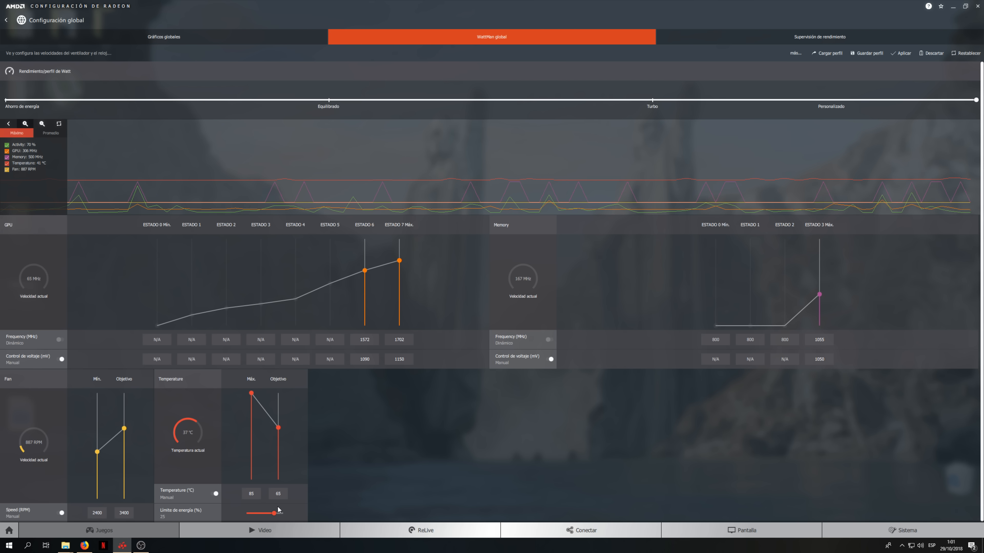
pyautogui.moveTo(273, 515); pyautogui.dragTo(306, 522)
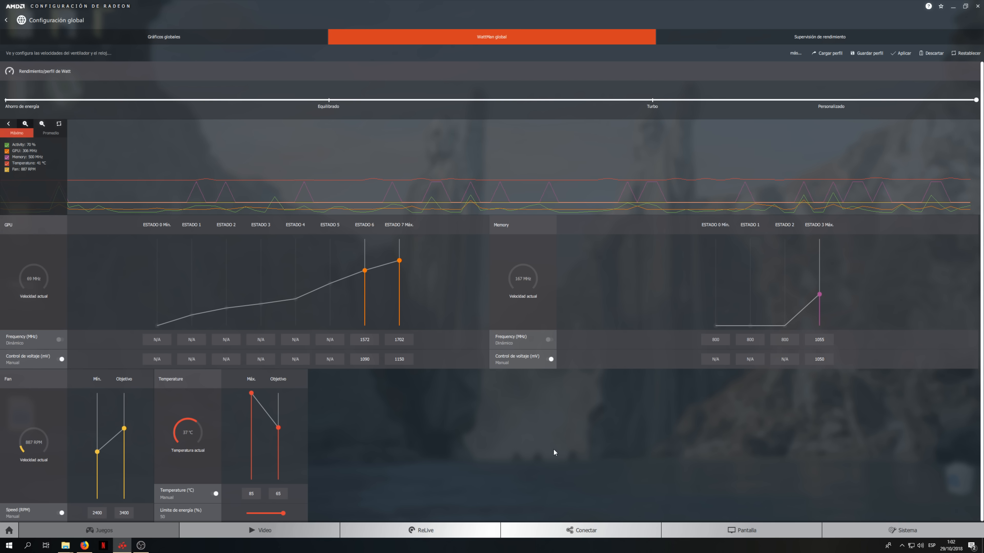
pyautogui.moveTo(908, 196)
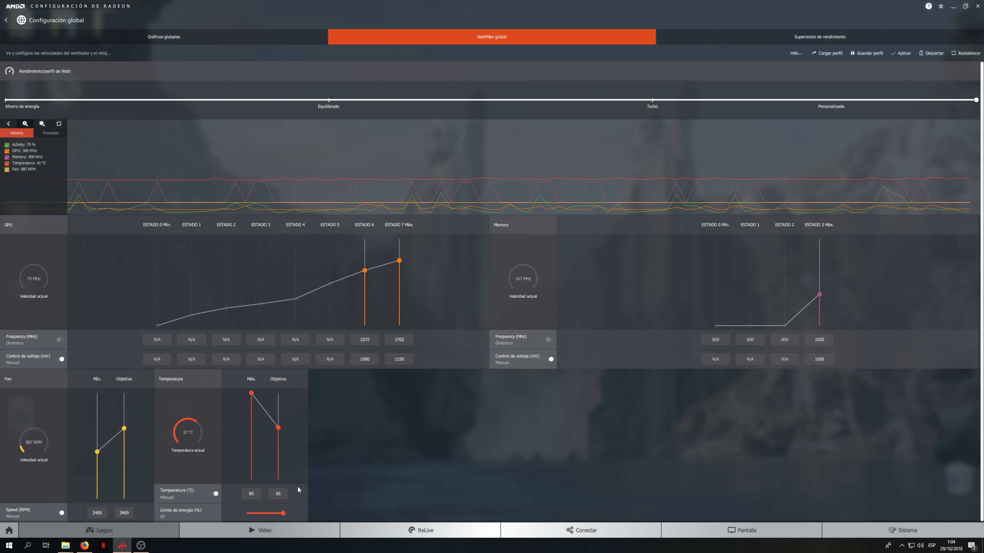
pyautogui.click(904, 58)
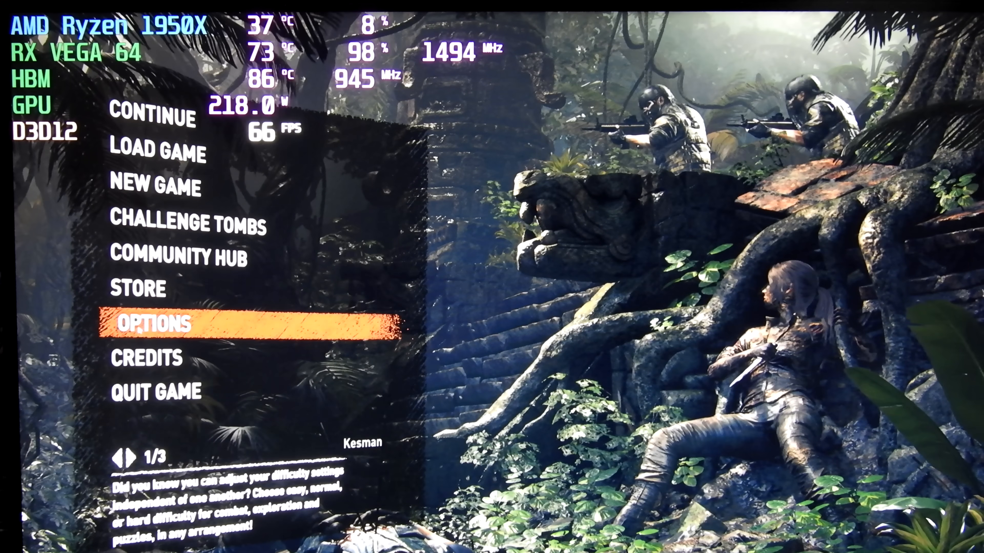
# Step: Switch to the game and set the graphics preset to Highest in its display and graphics options
pyautogui.click(159, 323)
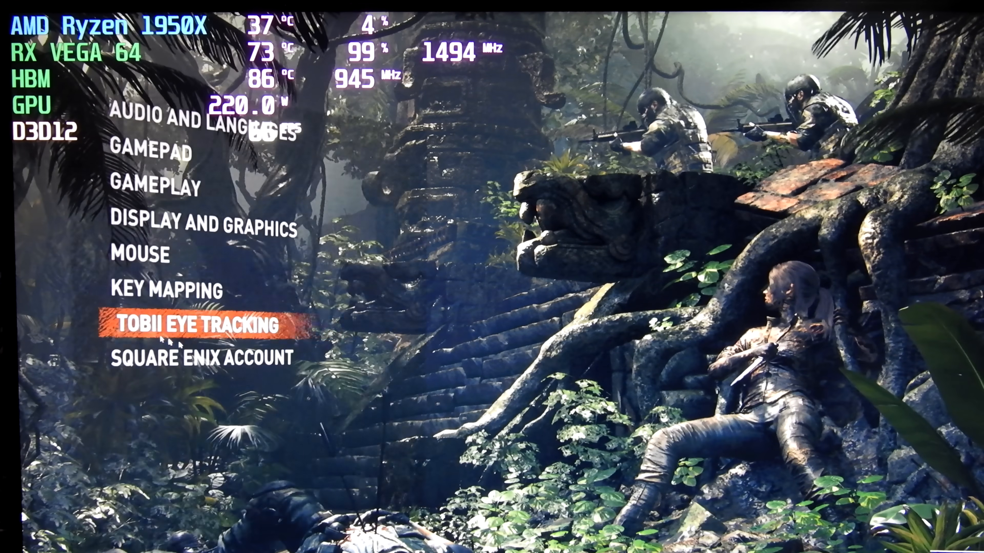
pyautogui.click(190, 223)
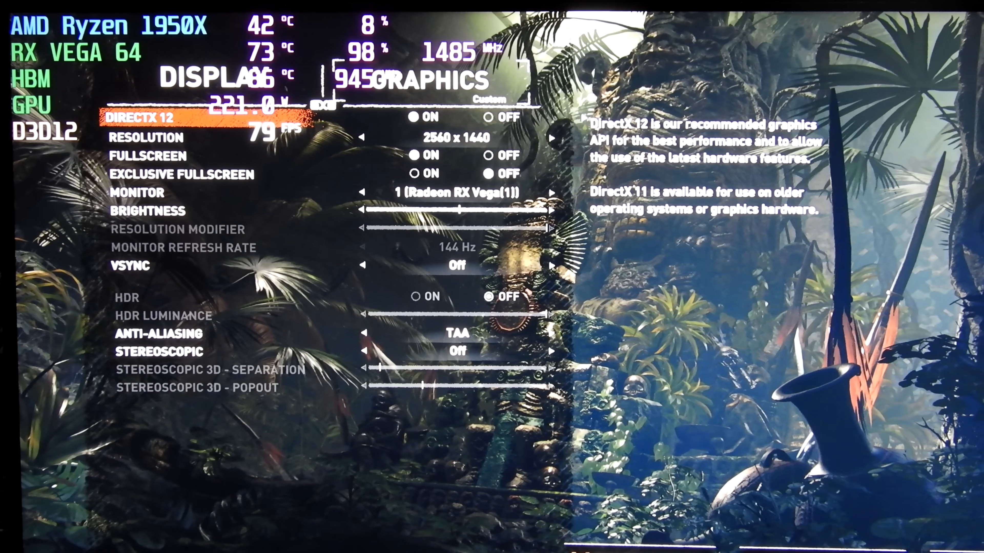
pyautogui.click(430, 81)
pyautogui.click(554, 117)
pyautogui.click(554, 117)
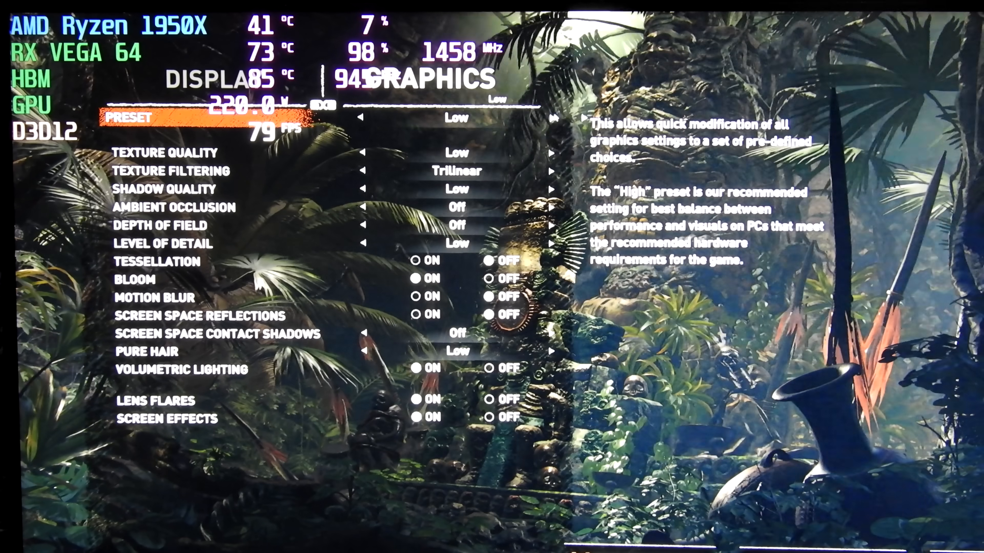
pyautogui.click(554, 117)
pyautogui.click(554, 118)
pyautogui.click(554, 118)
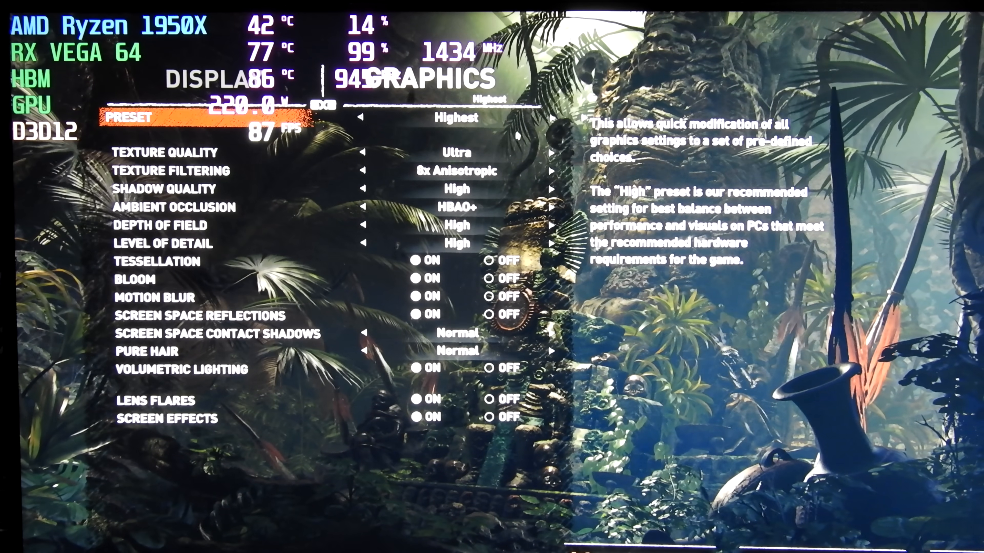
# Step: Set texture filtering to 16x Anisotropic, level of detail to Ultra and screen space contact shadows to High, and run the benchmark
pyautogui.click(553, 169)
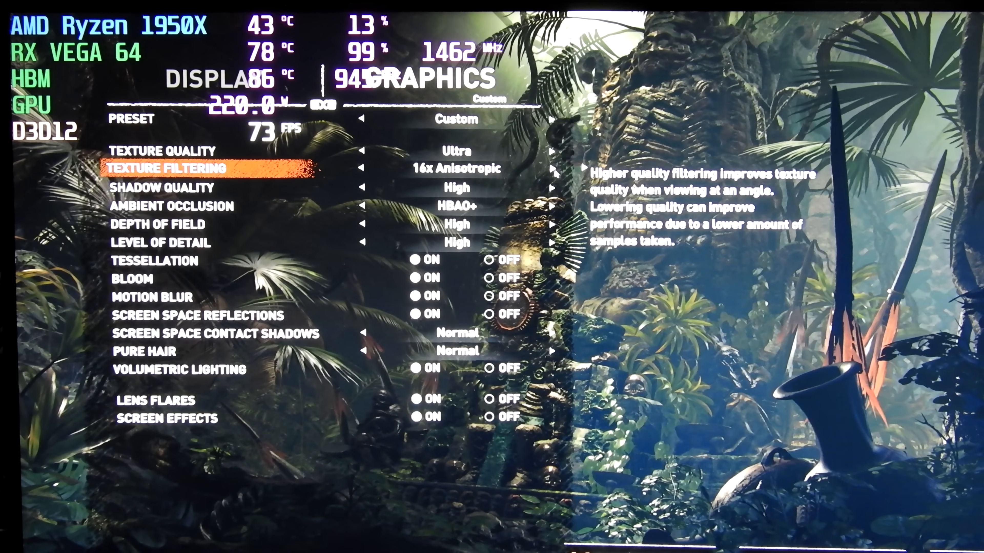
pyautogui.click(553, 241)
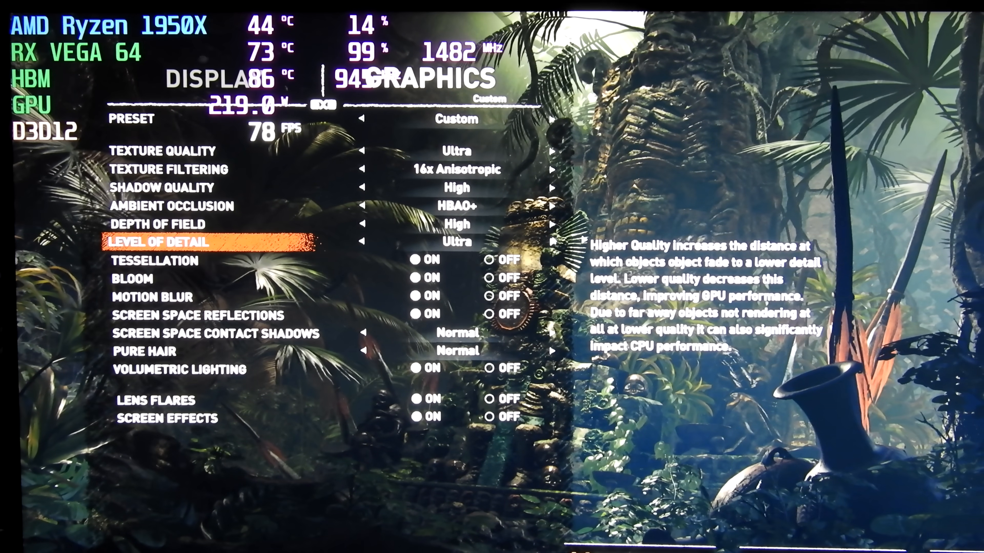
pyautogui.click(560, 330)
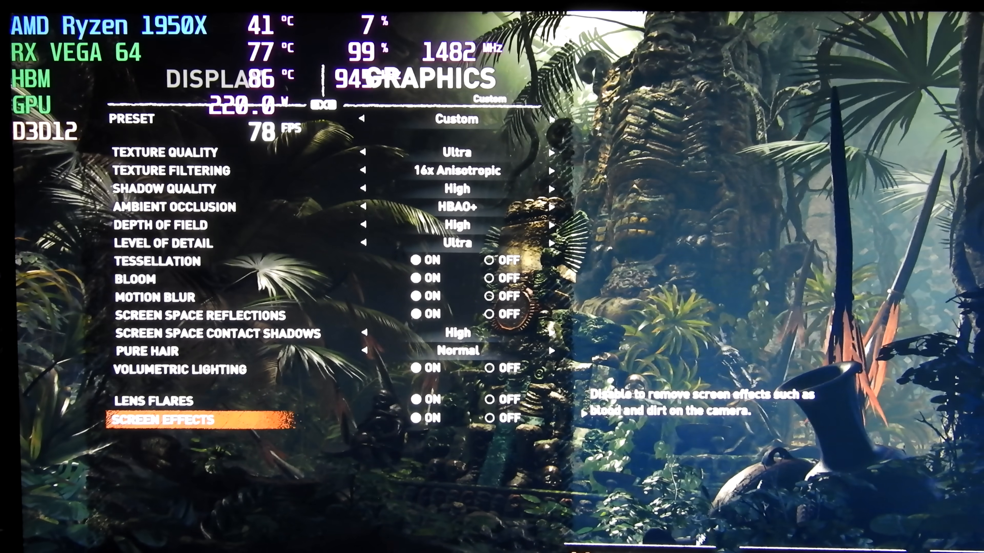
pyautogui.press('r')
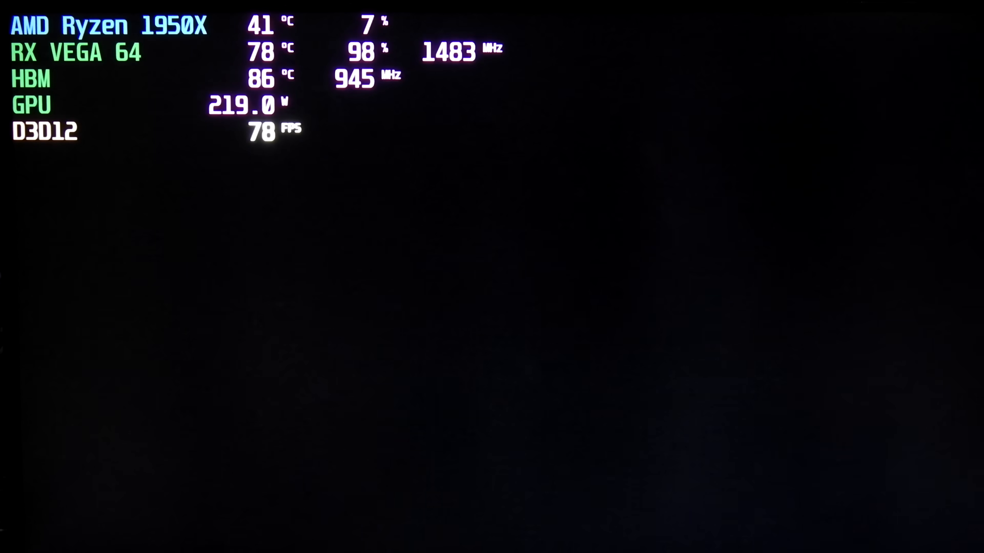